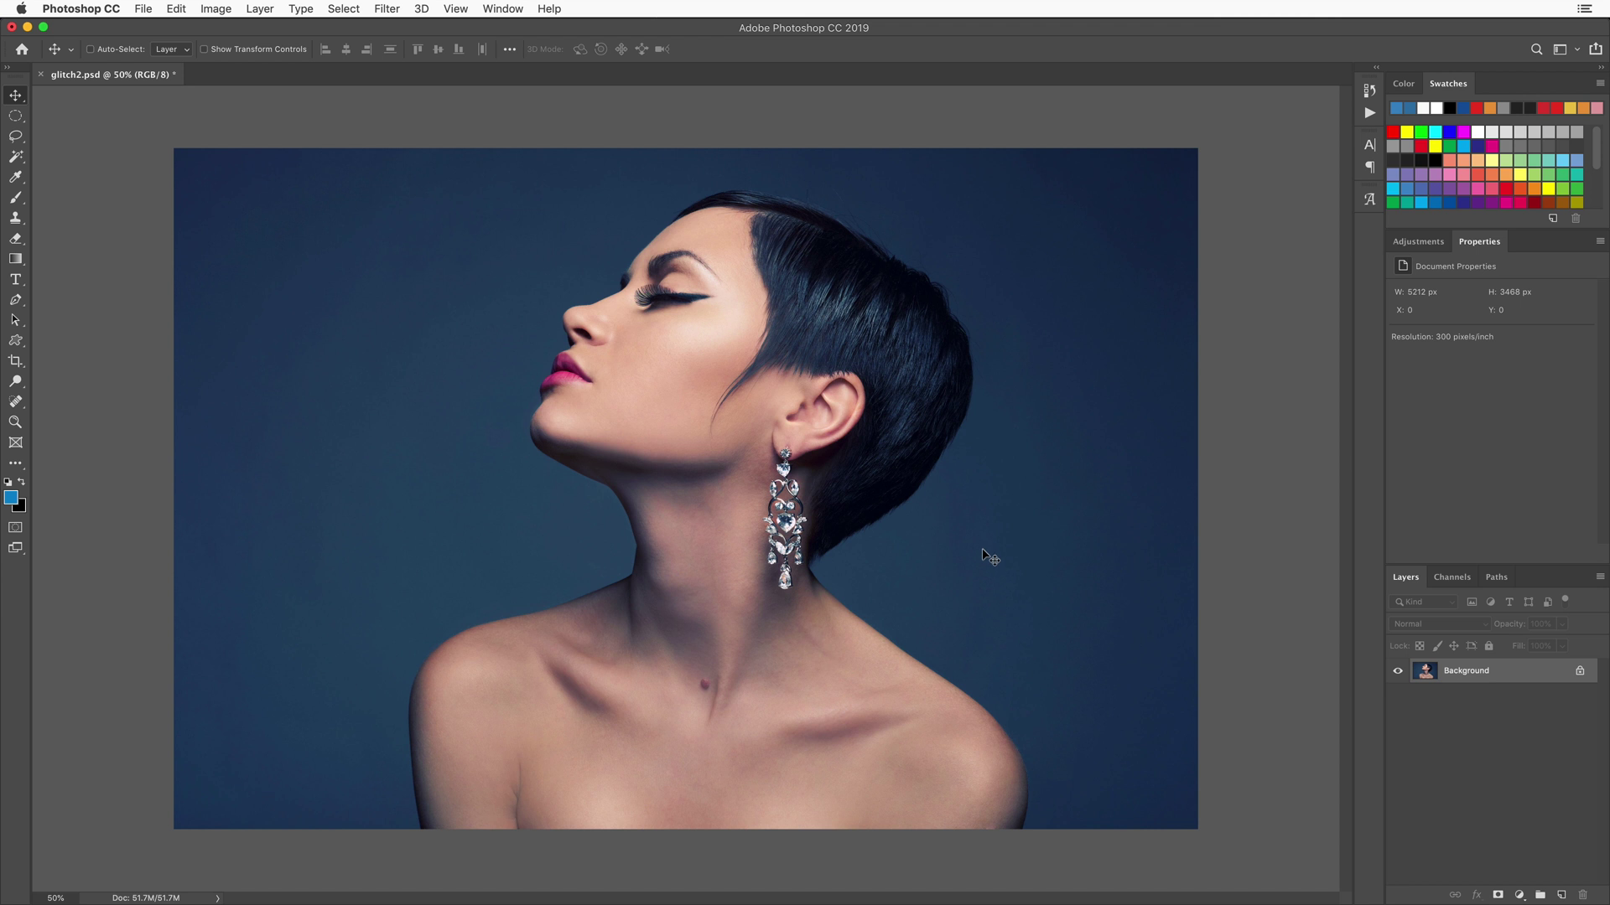
# - Duplicate the portrait onto a new layer named 'Glitch'
pyautogui.press('super+j')
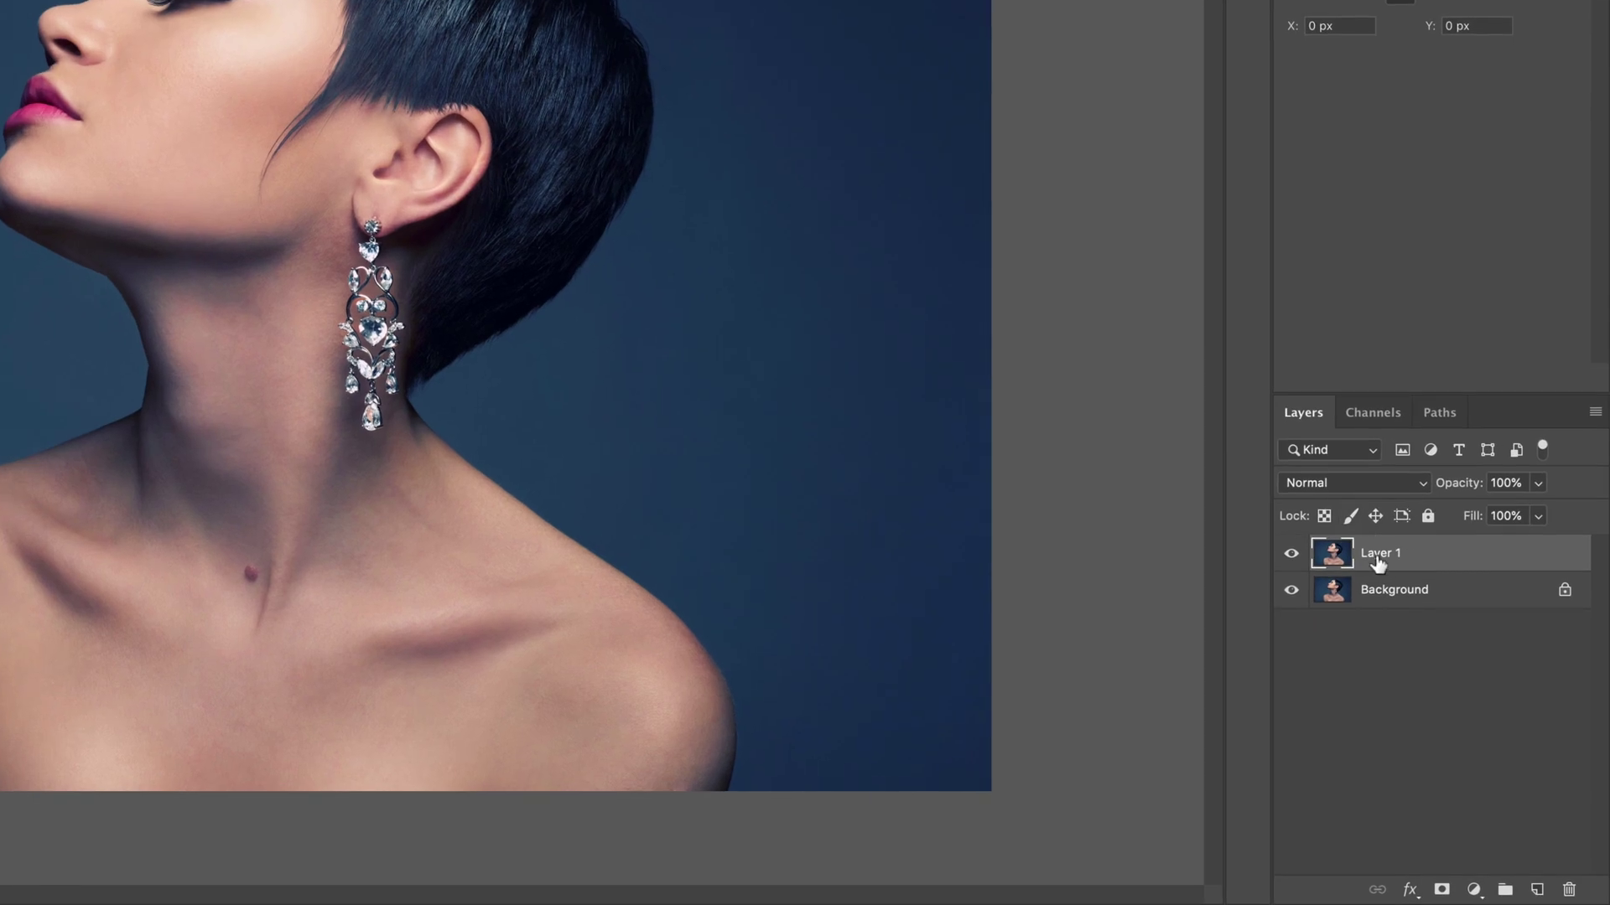
pyautogui.doubleClick(1377, 555)
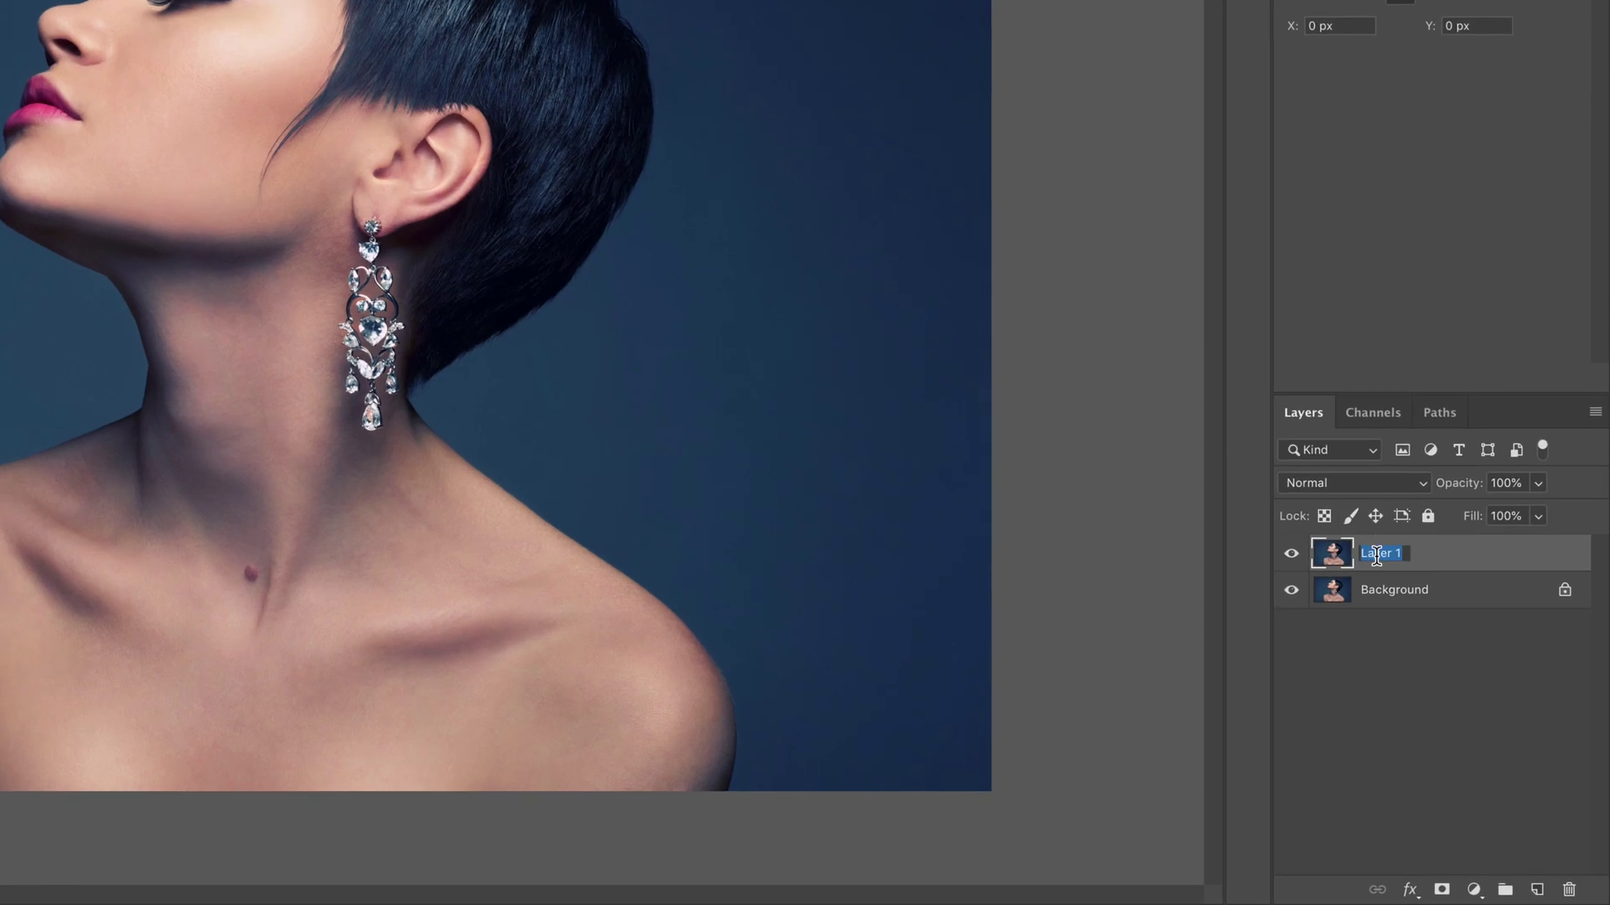
pyautogui.write('Glitch')
pyautogui.press('Return')
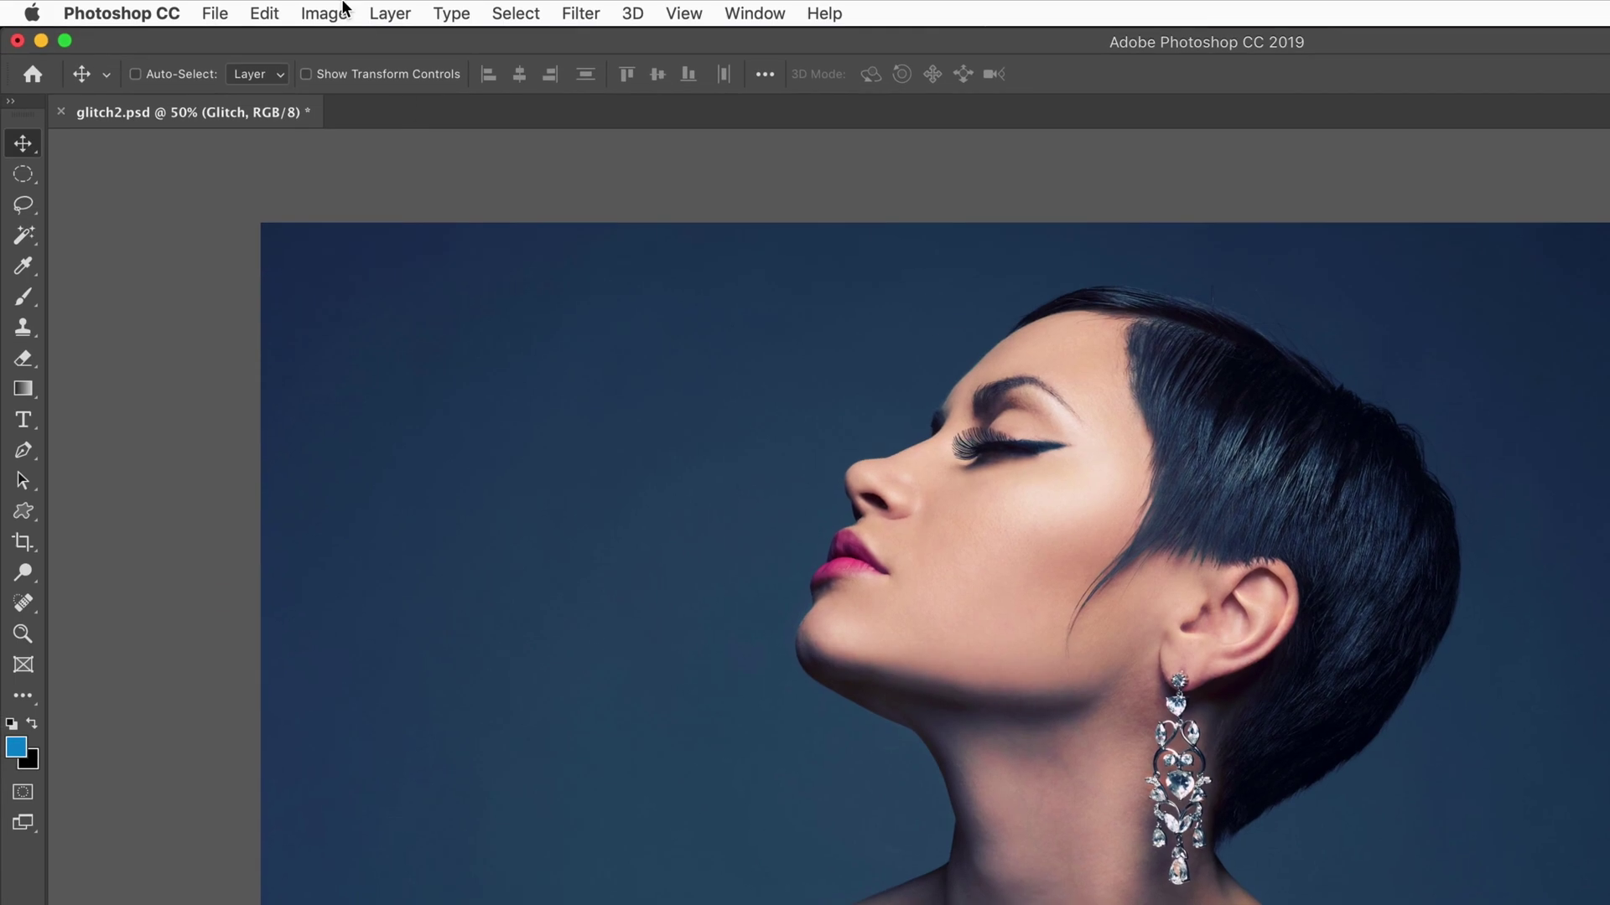
# - Convert the Glitch layer to black and white with a Black & White adjustment
pyautogui.click(338, 13)
pyautogui.moveTo(367, 77)
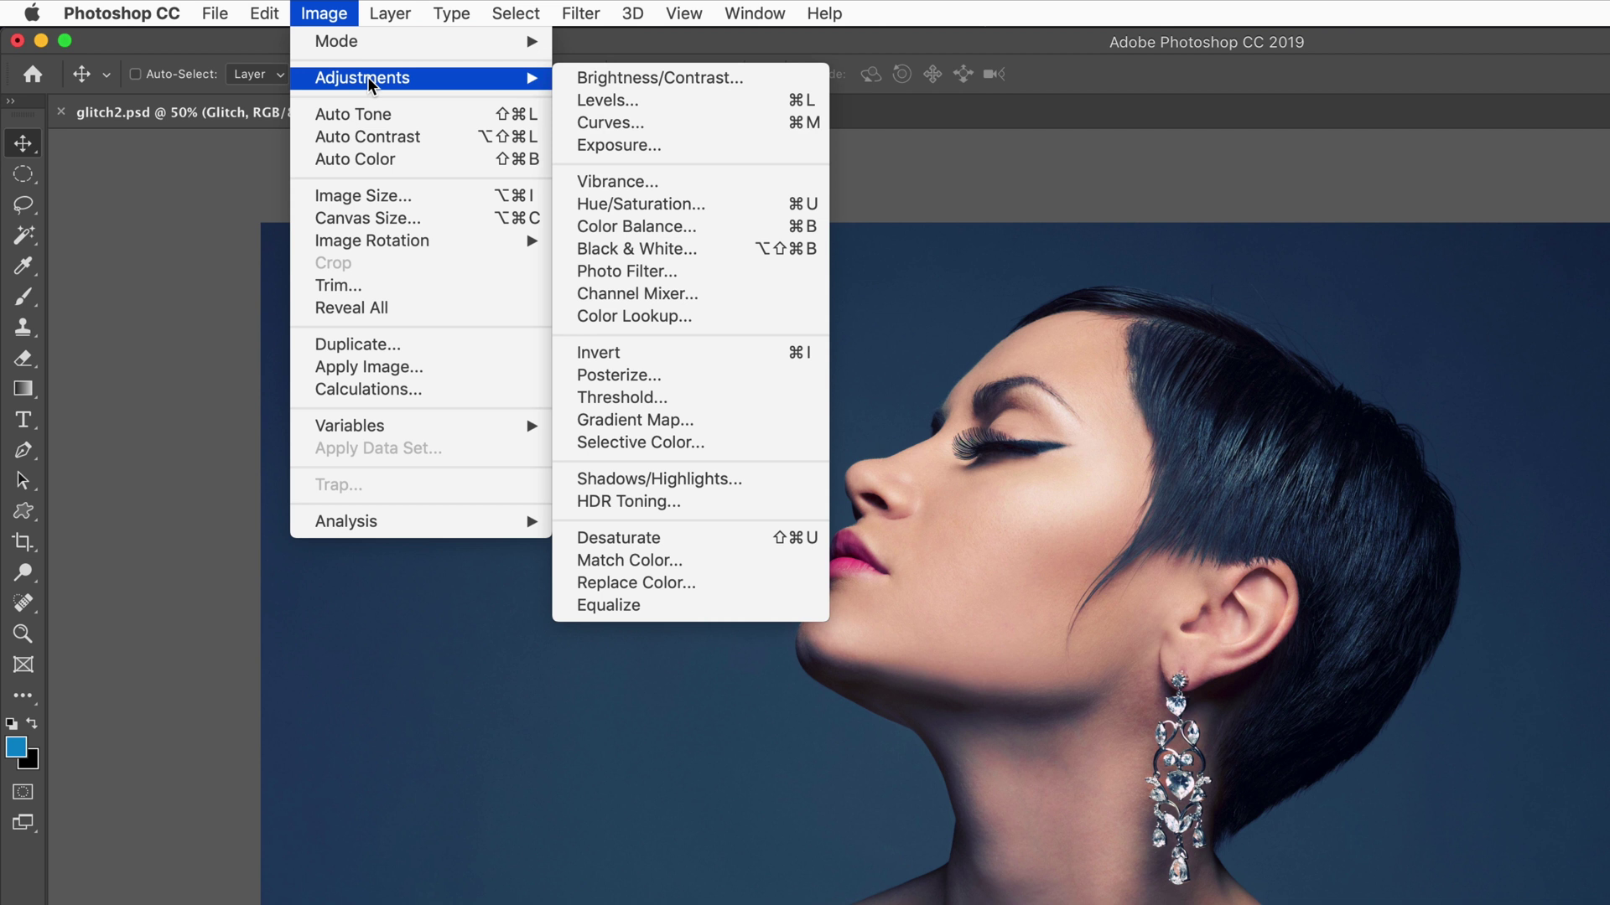
pyautogui.click(680, 257)
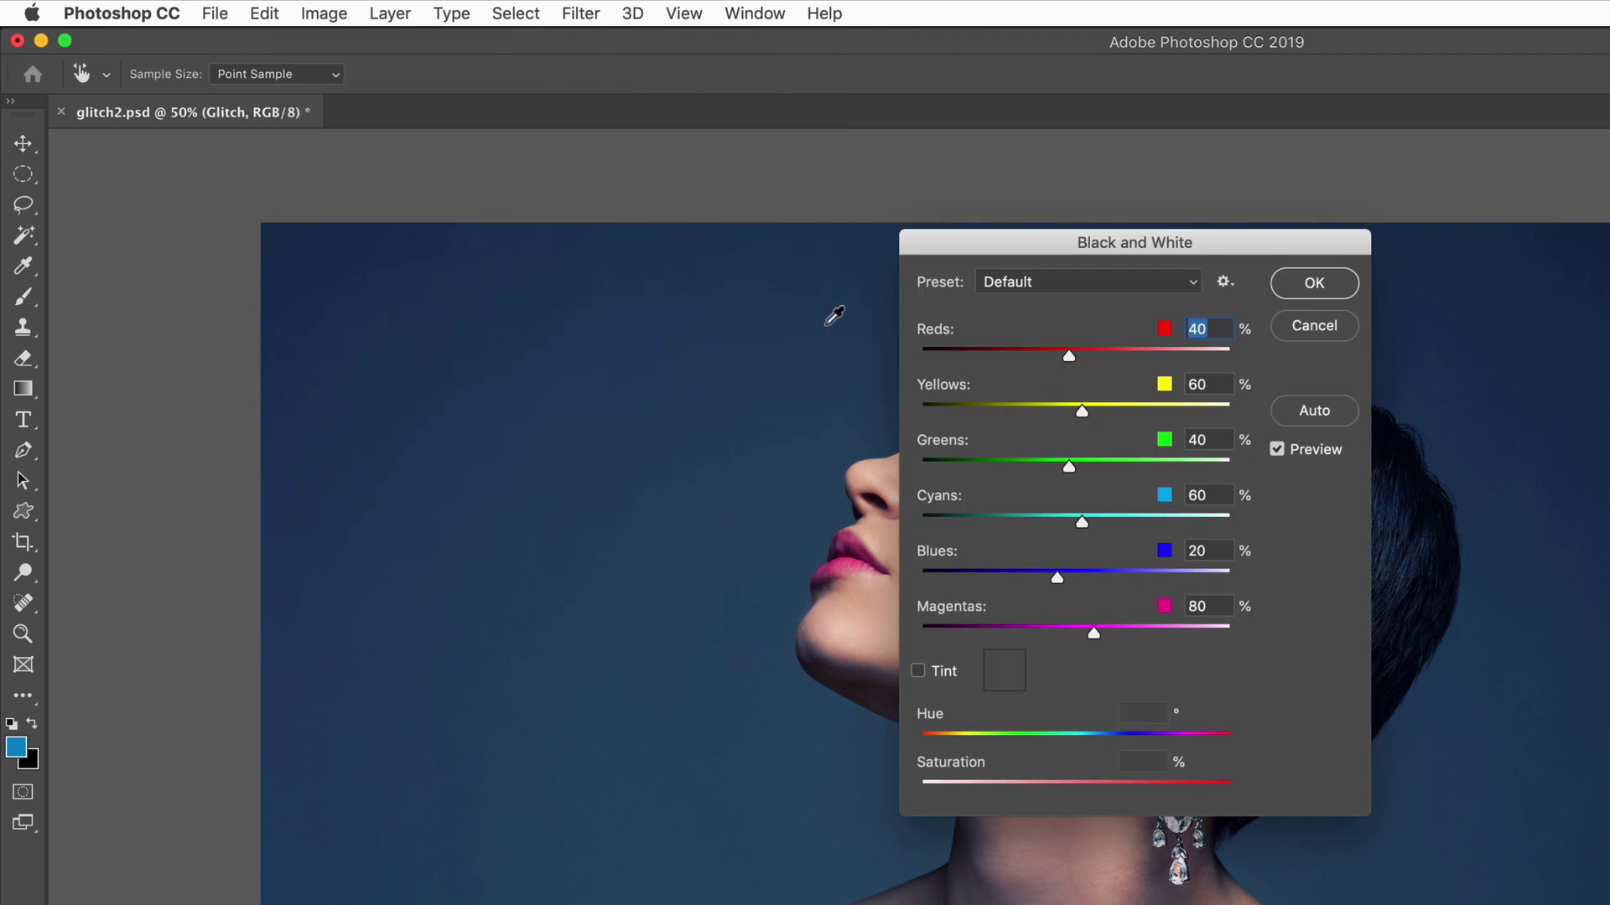
pyautogui.click(1315, 284)
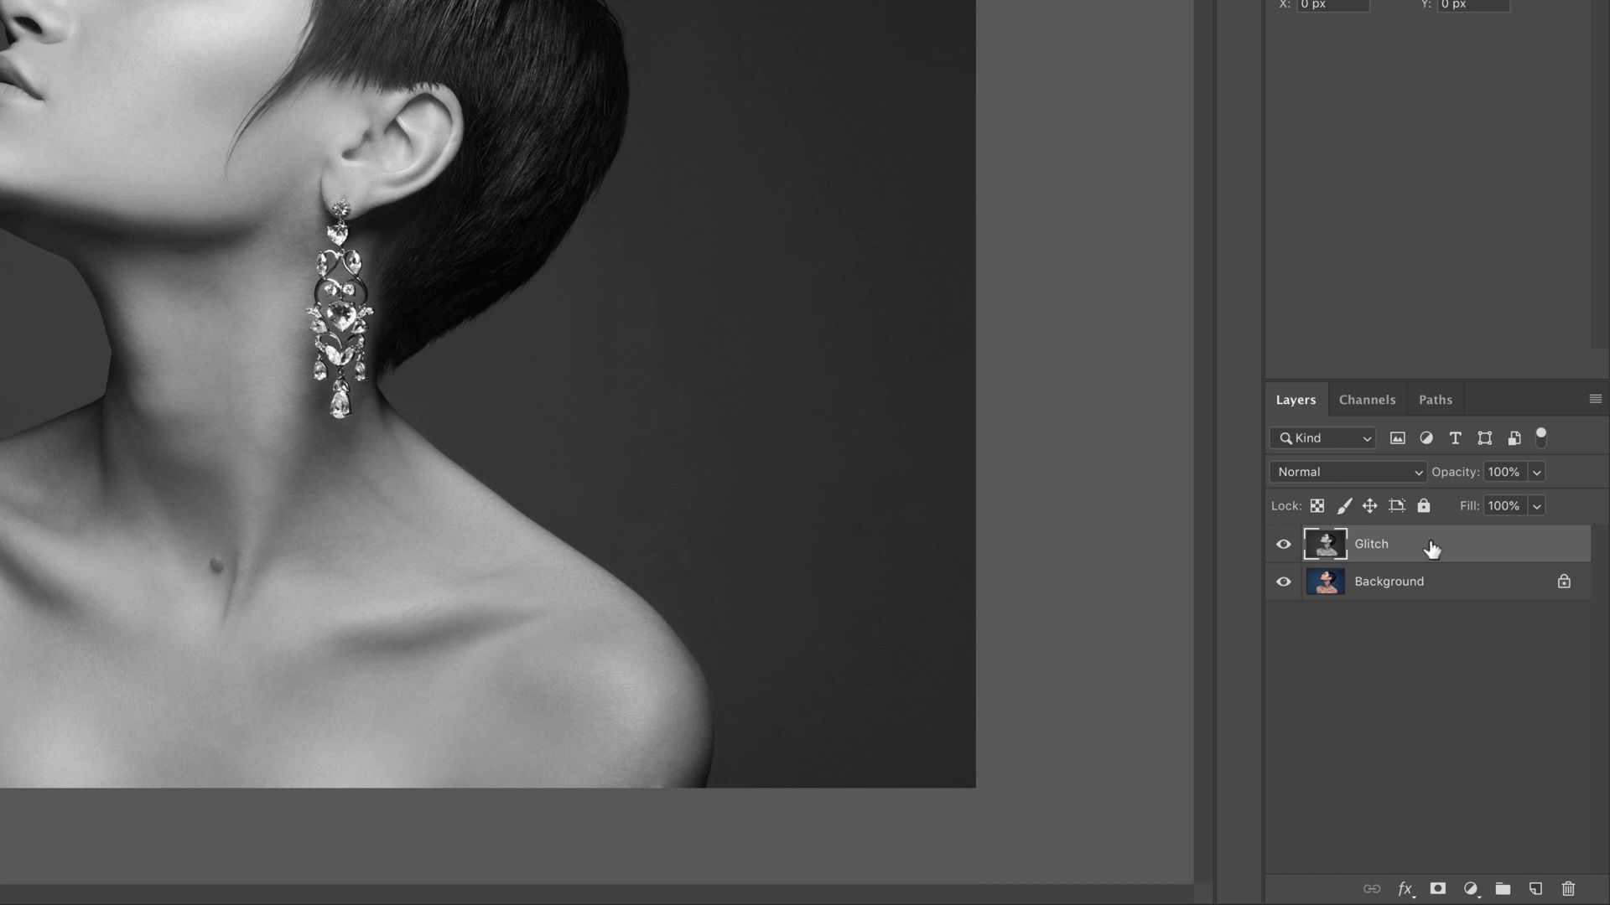
# - Uncheck the R channel in the Glitch layer's Blending Options for a teal-and-pink cast
pyautogui.doubleClick(1431, 549)
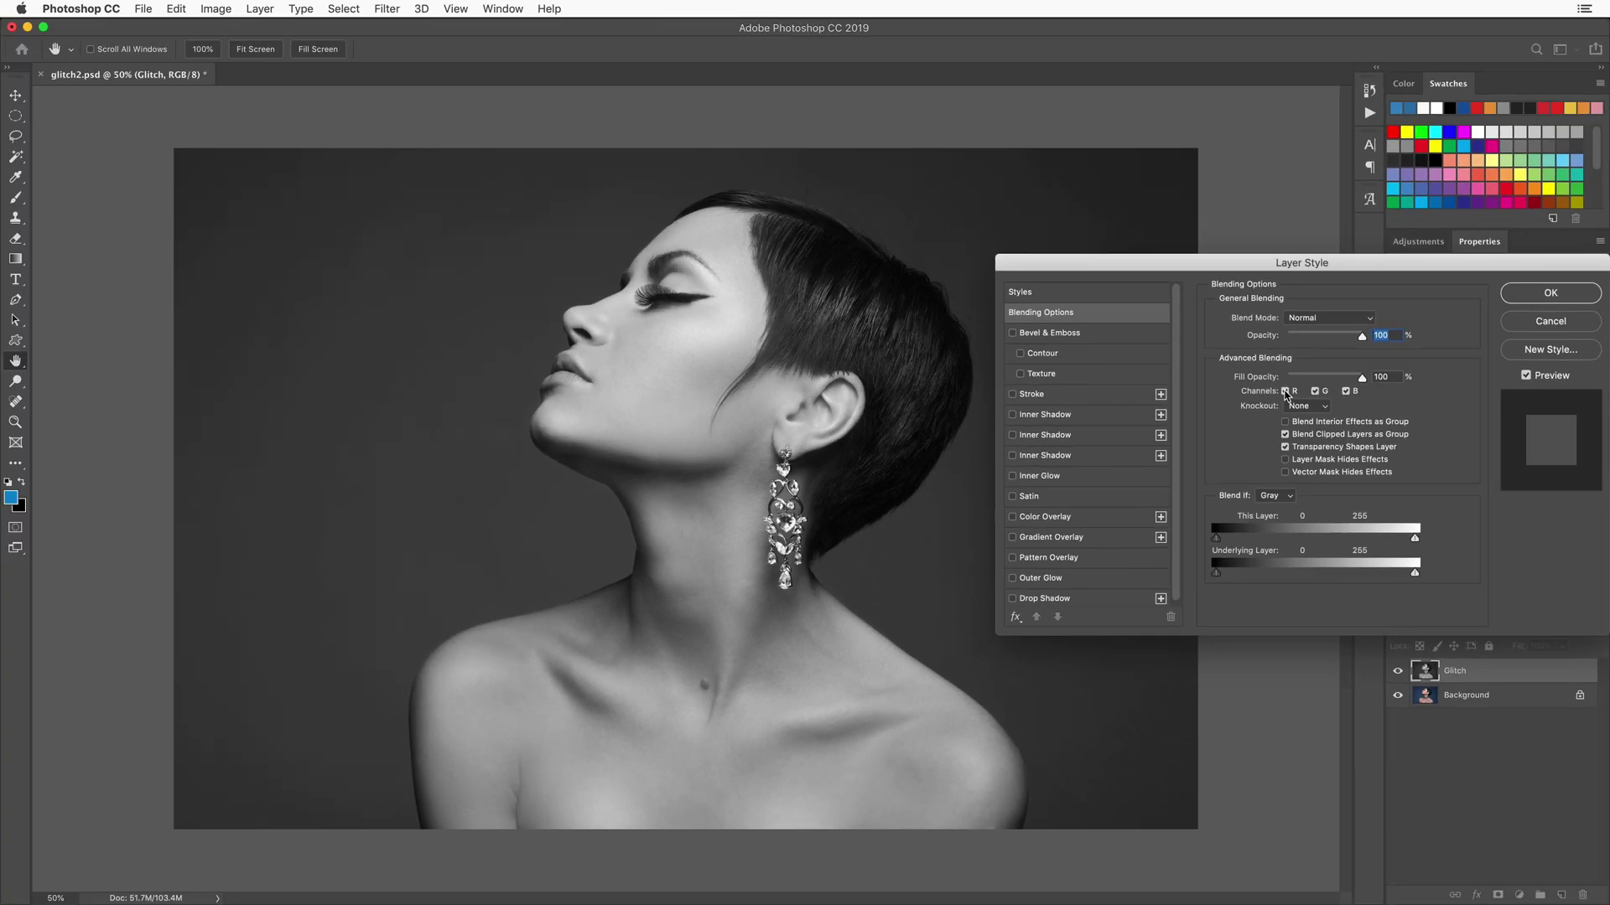
pyautogui.click(1110, 384)
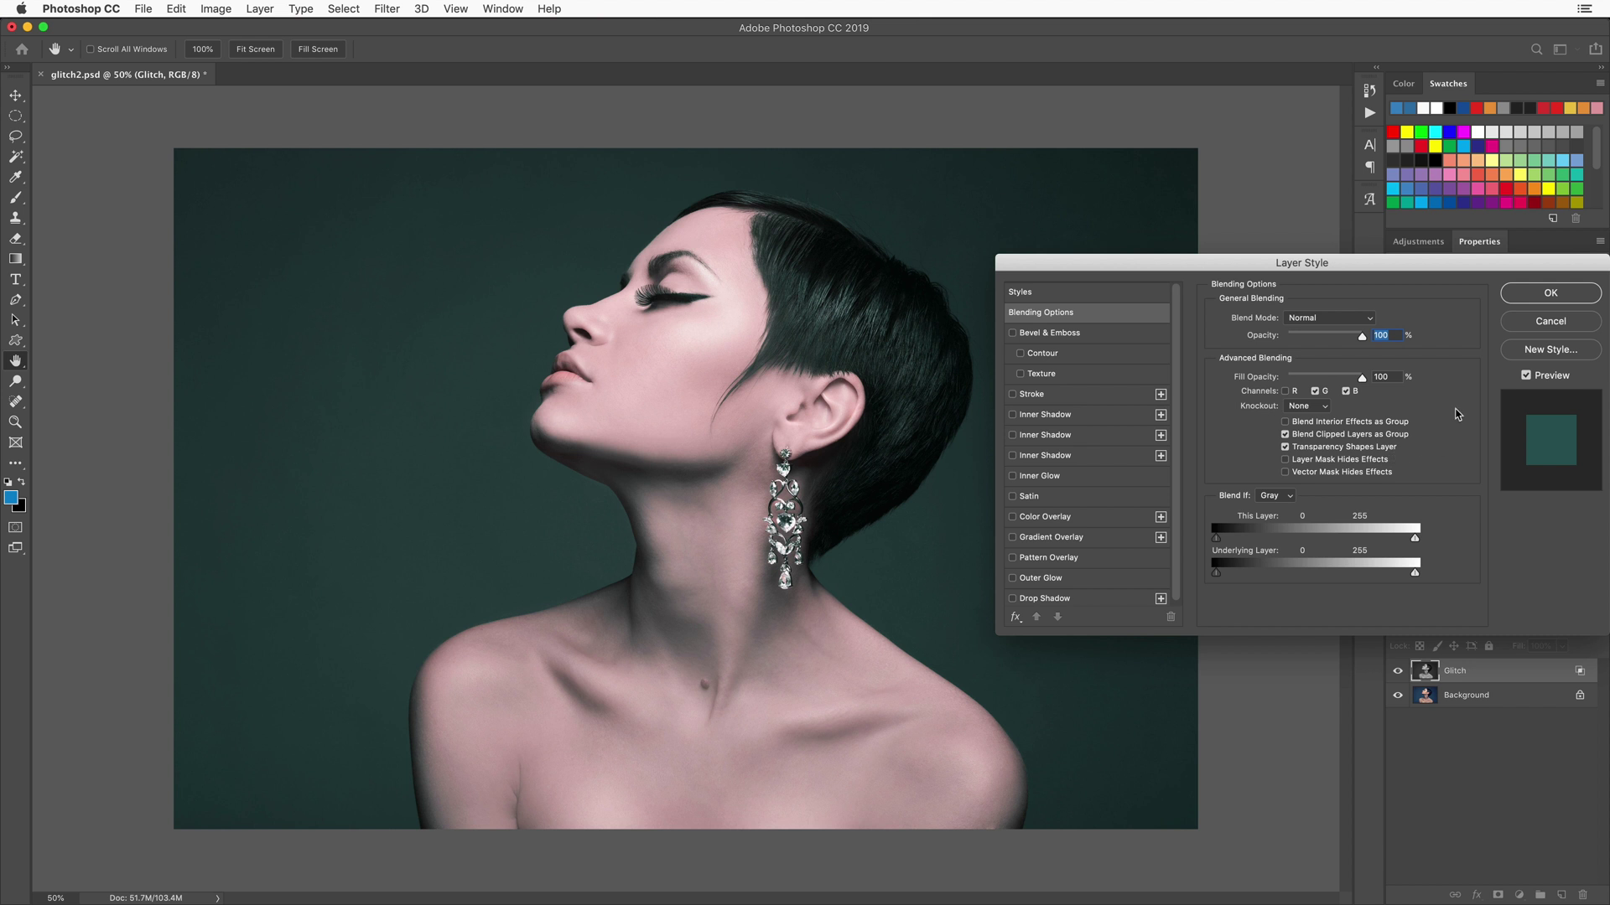
pyautogui.click(1539, 293)
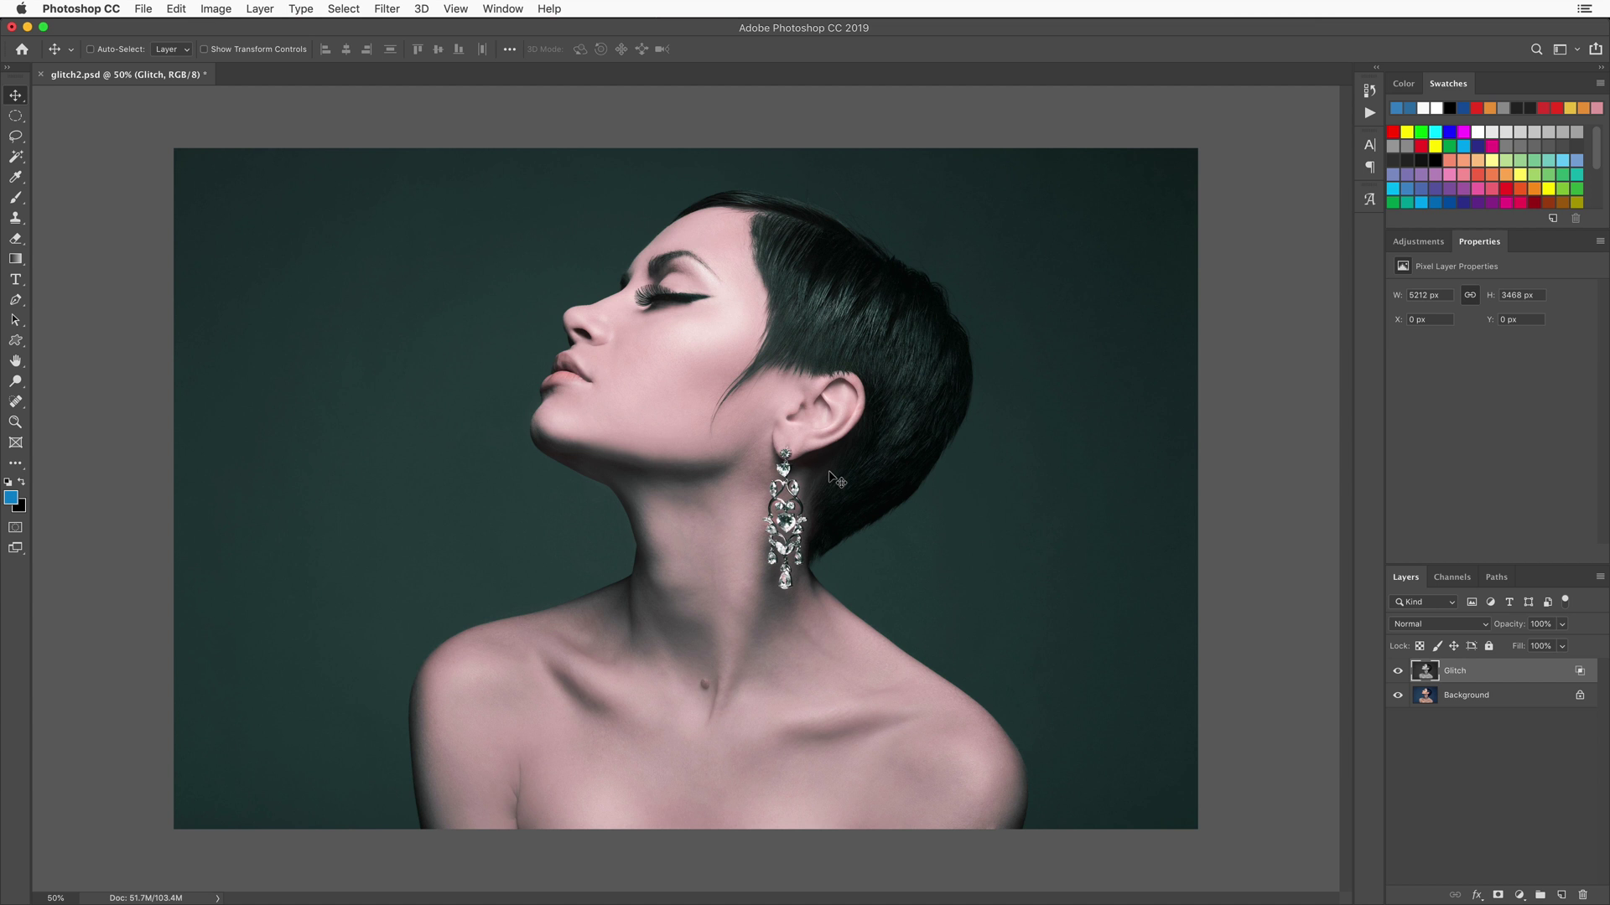
# - Move the Glitch layer about 100 px left to split red and cyan fringes
pyautogui.moveTo(829, 472)
pyautogui.mouseDown()
pyautogui.moveTo(850, 472)
pyautogui.moveTo(806, 474)
pyautogui.mouseUp()
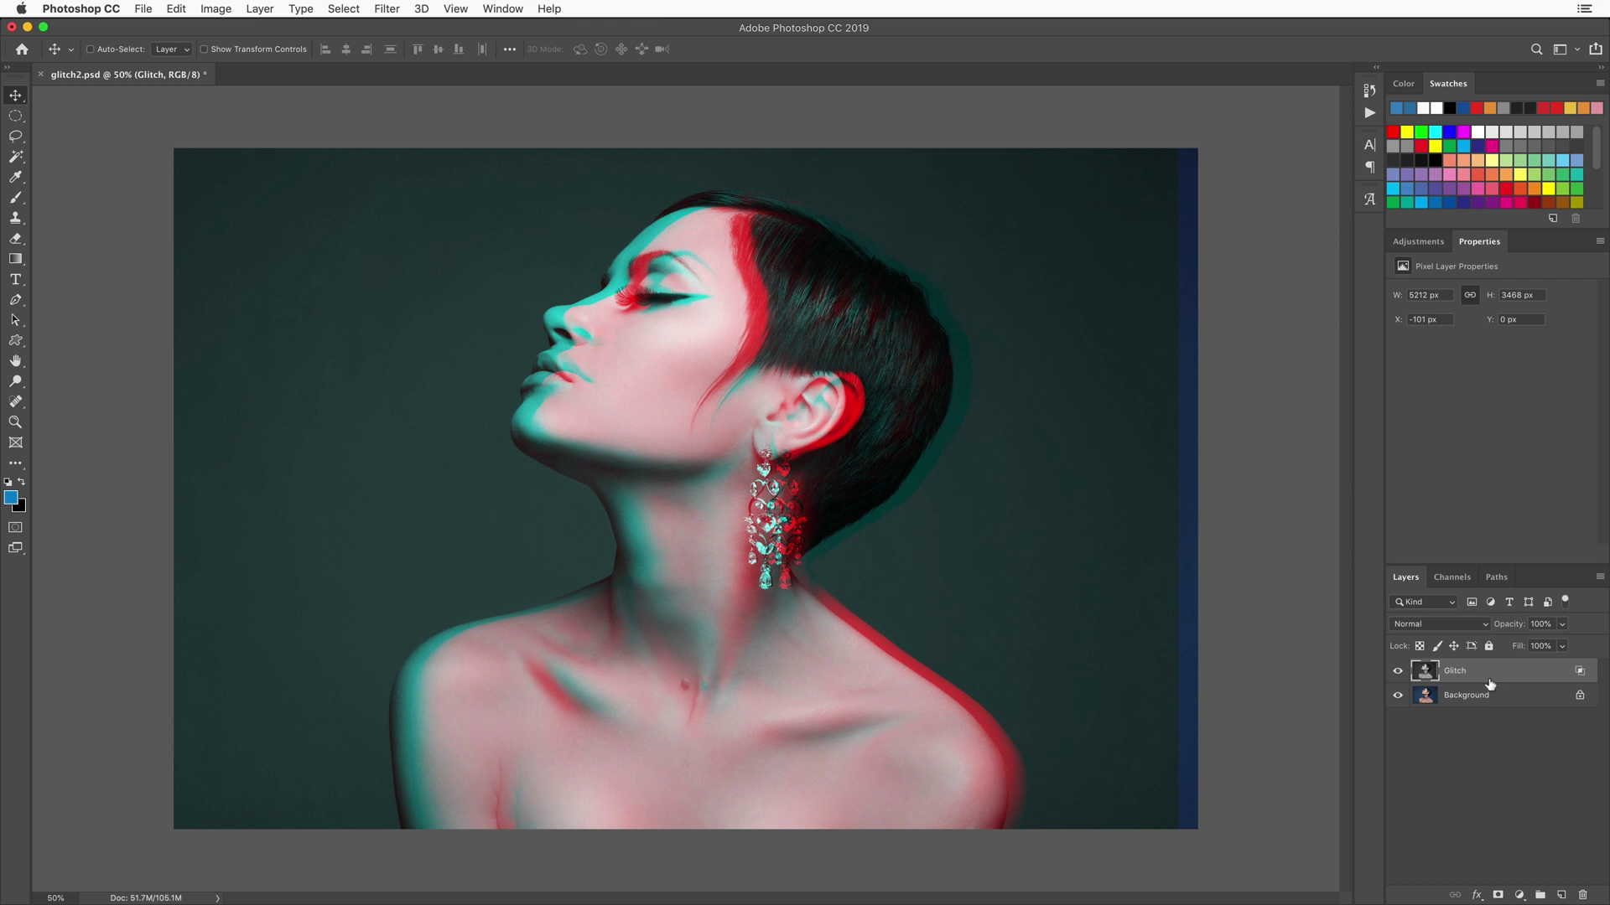
pyautogui.moveTo(1489, 683); pyautogui.dragTo(1488, 675)
# - Stamp all visible layers onto a new top layer named 'scans and errors'
pyautogui.press('super+alt+shift+e')
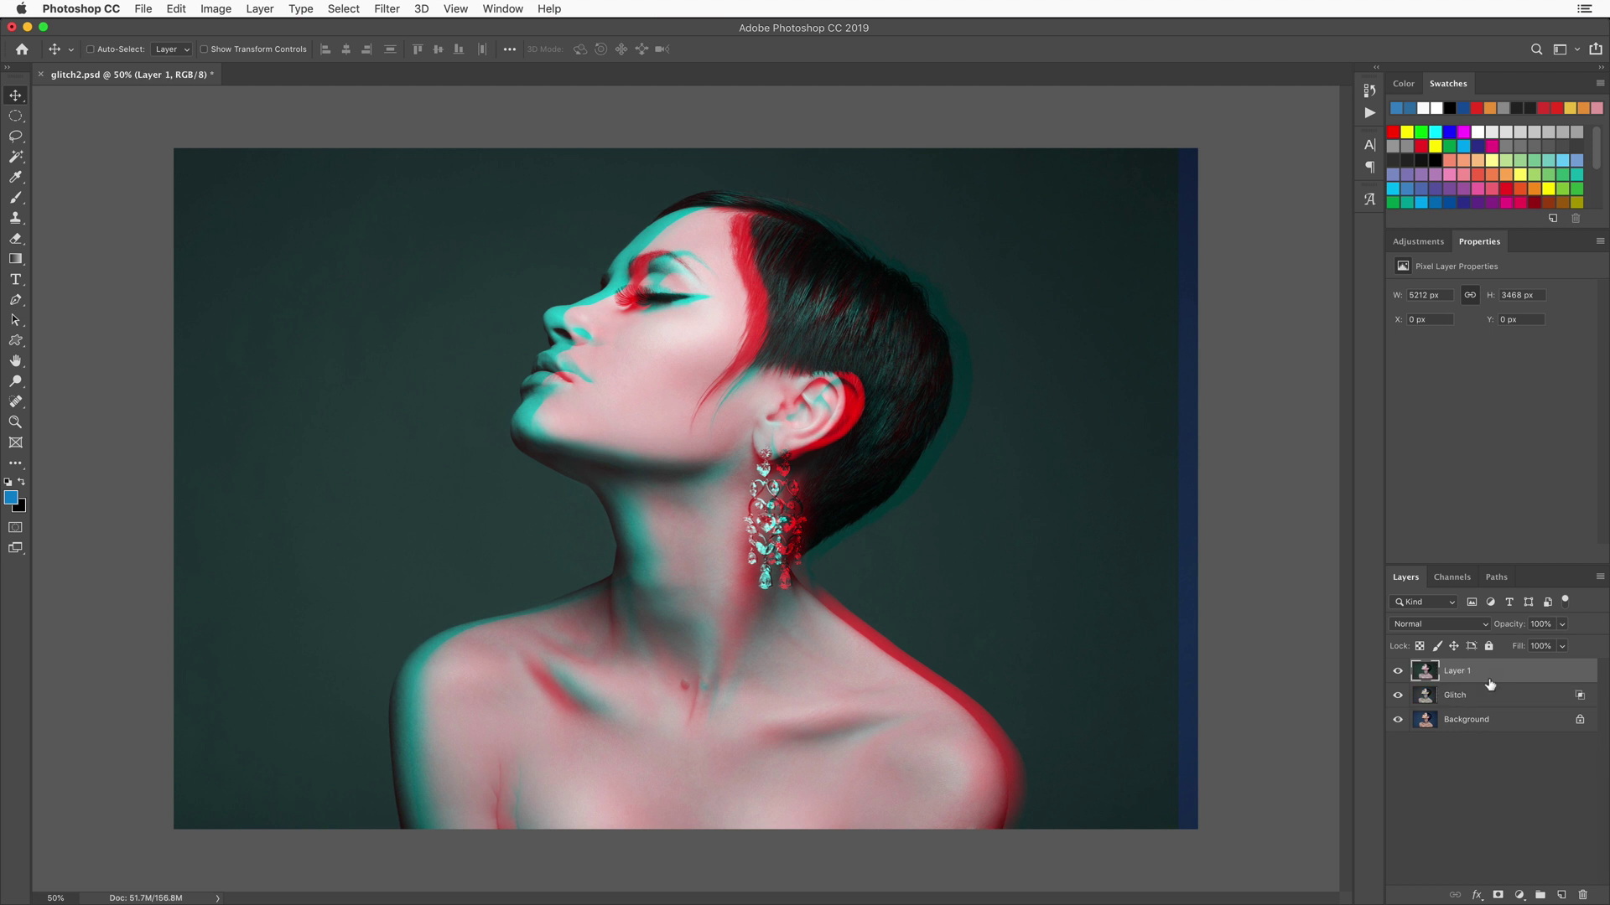
pyautogui.click(1398, 672)
pyautogui.click(1398, 671)
pyautogui.write('scans and errors')
pyautogui.press('Return')
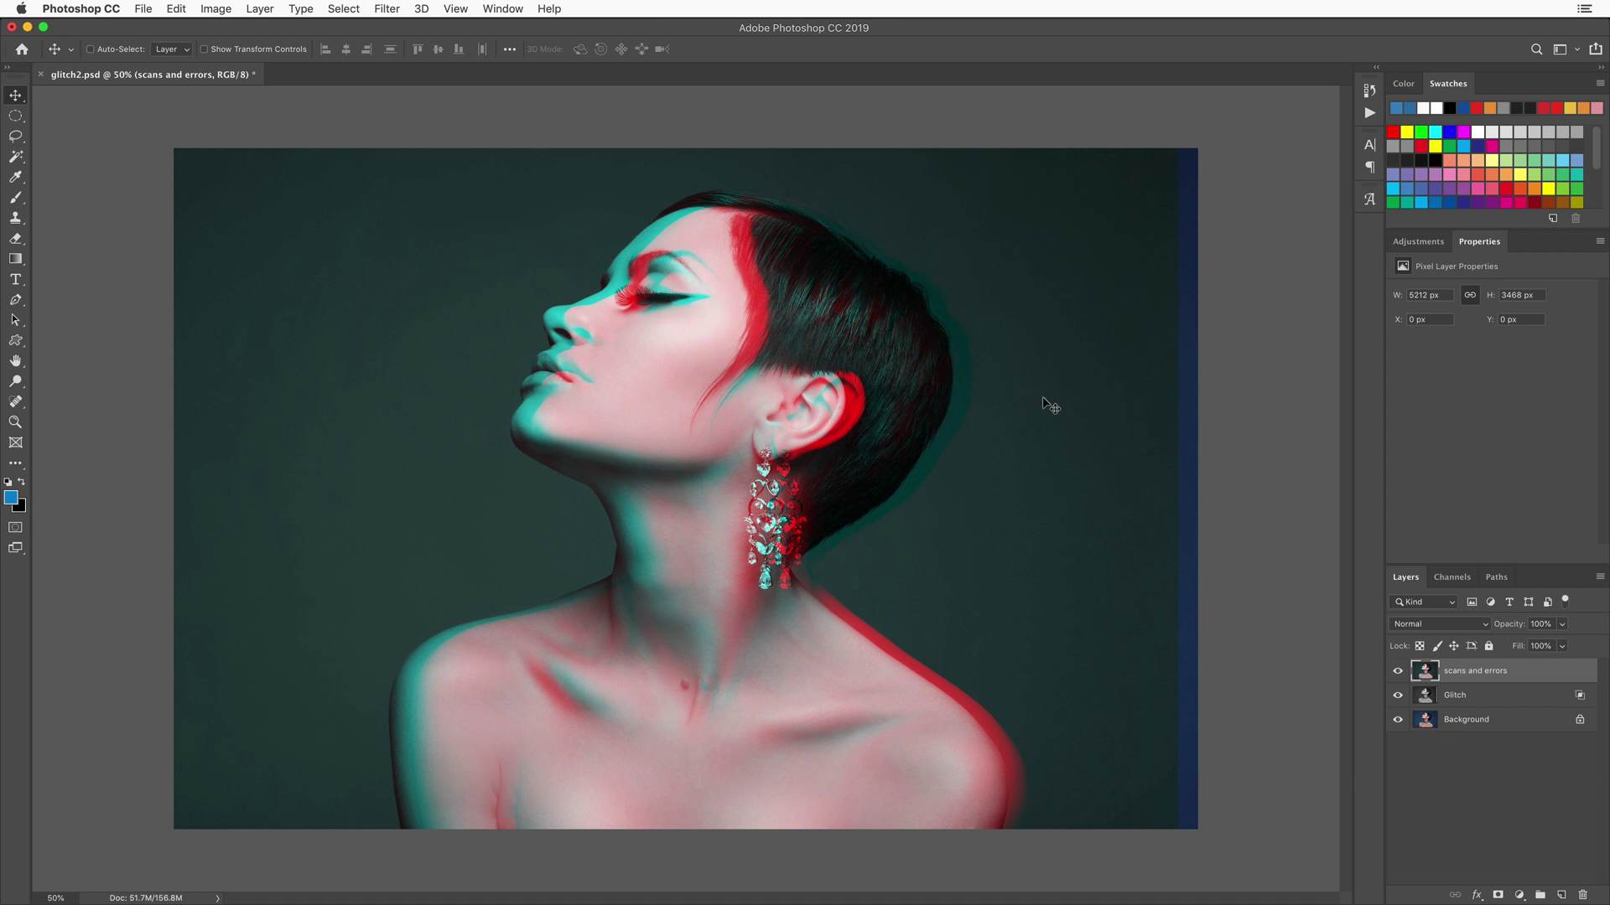
# - Select four thin horizontal strips across the face and brow with the Rectangular Marquee
pyautogui.click(15, 116)
pyautogui.click(81, 116)
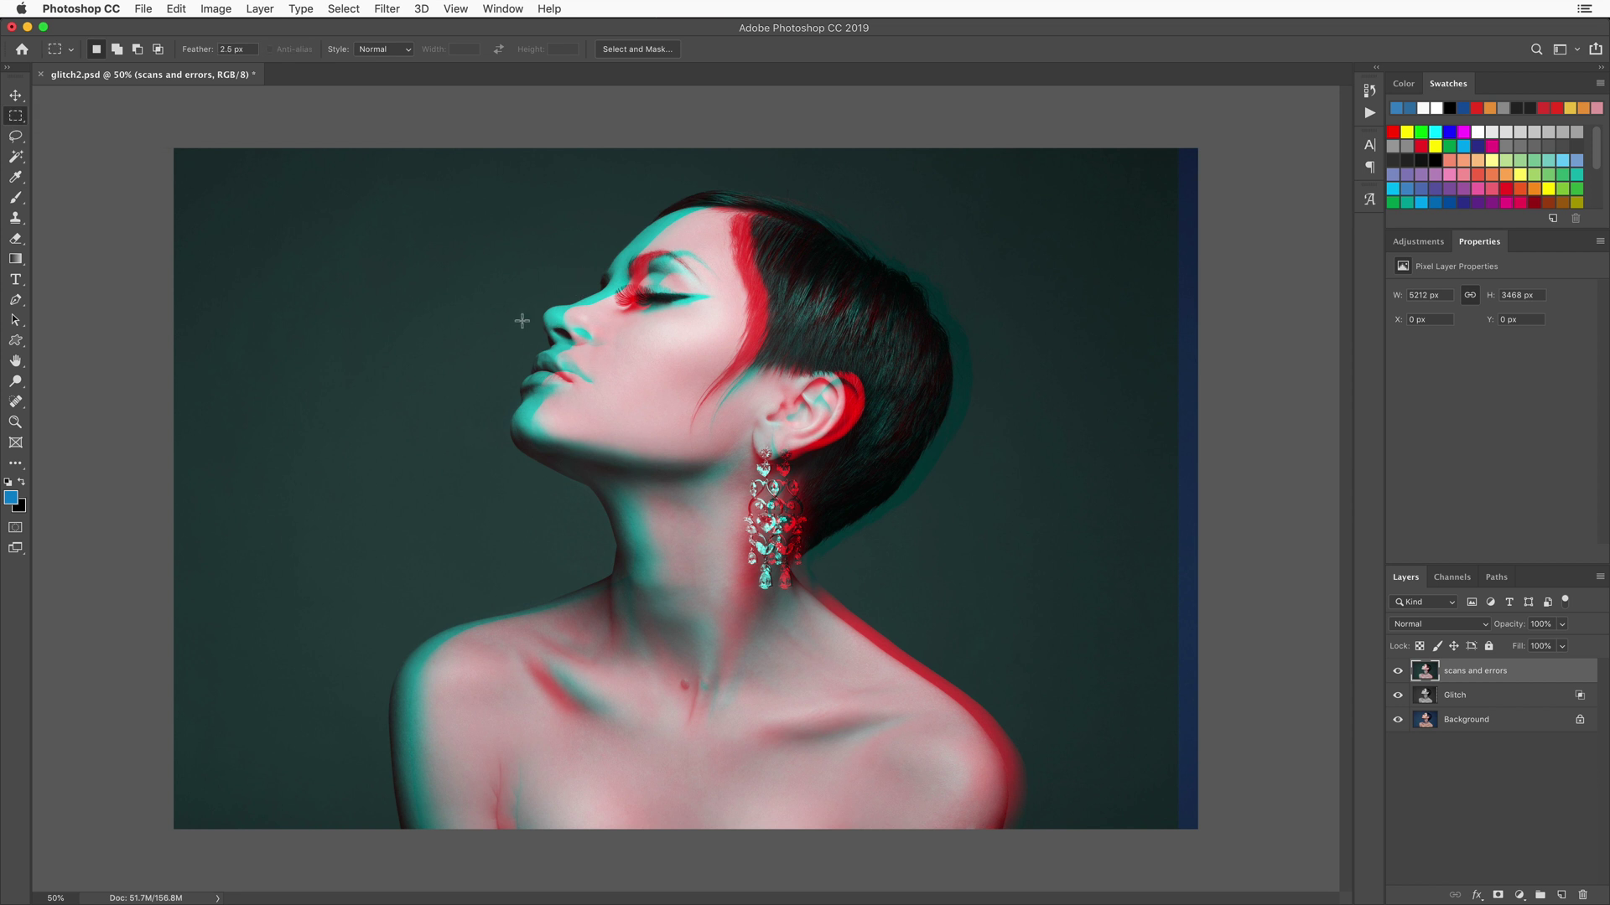
pyautogui.moveTo(521, 320); pyautogui.dragTo(519, 287)
pyautogui.press('shift')
pyautogui.press('shift')
pyautogui.moveTo(639, 239); pyautogui.dragTo(913, 241)
pyautogui.moveTo(918, 475); pyautogui.dragTo(467, 484)
pyautogui.moveTo(484, 420); pyautogui.dragTo(1017, 436)
# - Shift the selected strips about 85 px sideways, then deselect
pyautogui.click(13, 96)
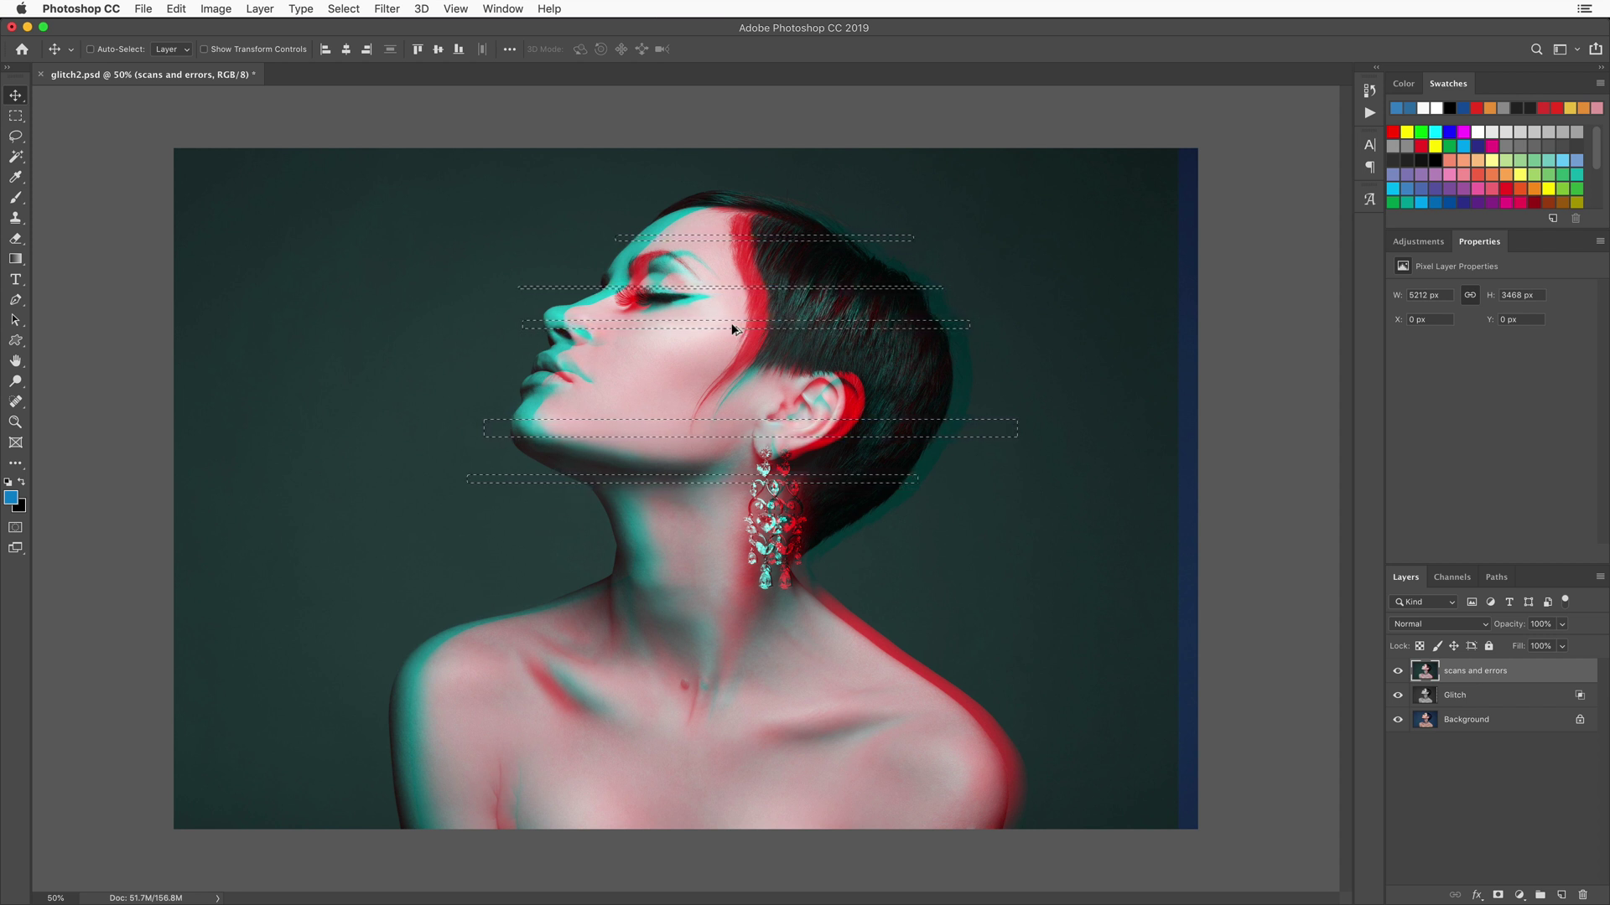
pyautogui.moveTo(731, 324); pyautogui.dragTo(717, 325)
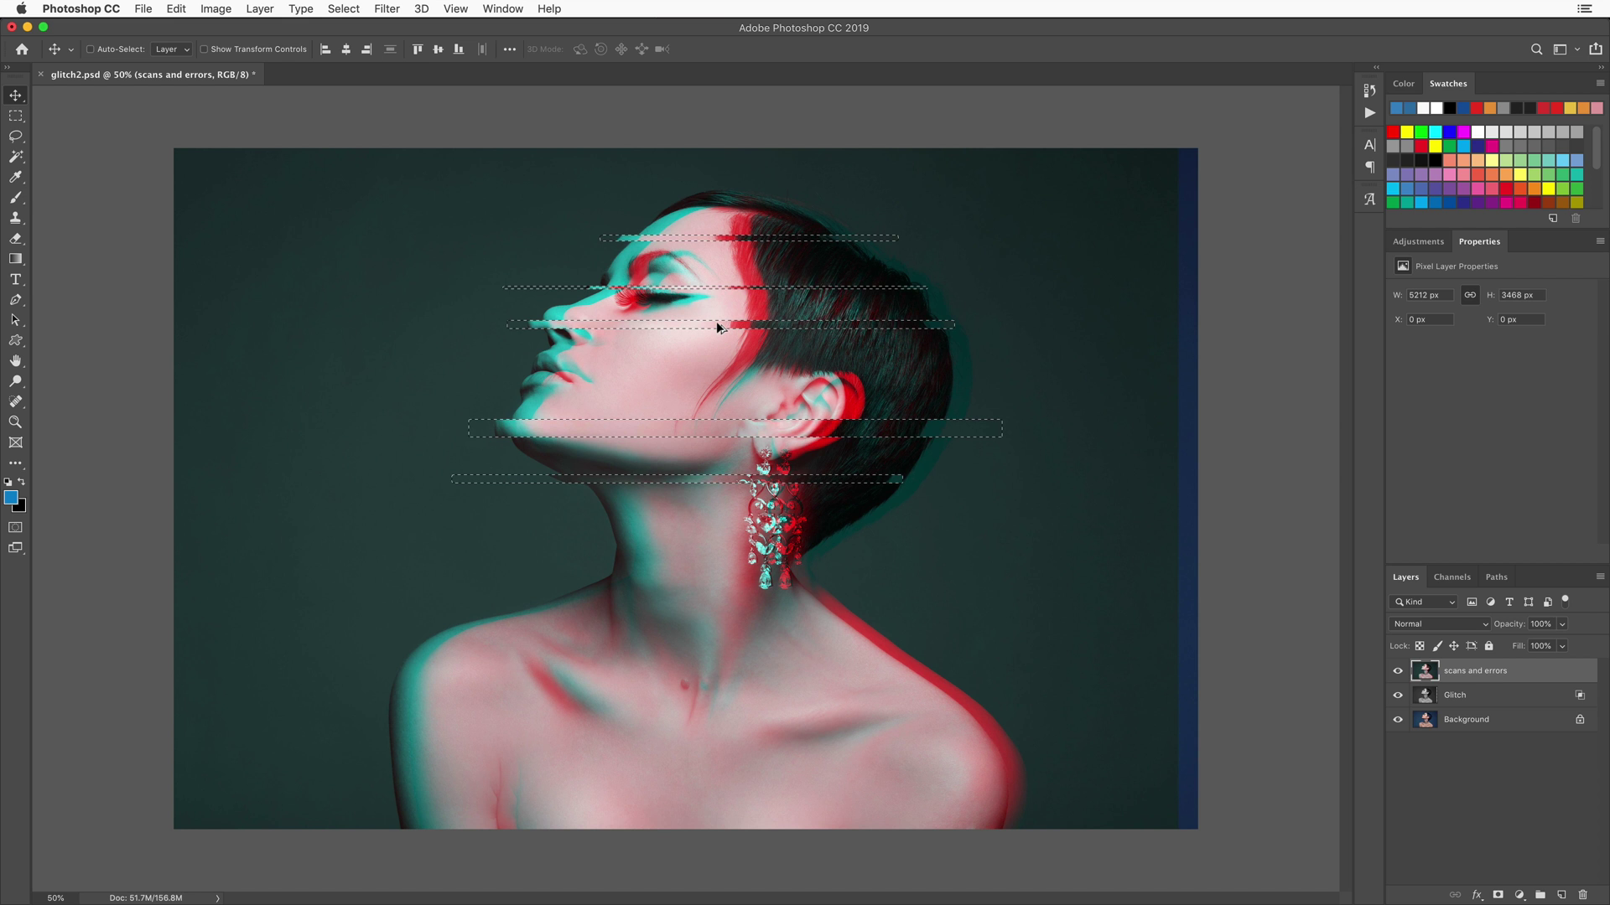
pyautogui.press('super+d')
# - Select a thin strip across the neck, move it about 113 px right, and deselect
pyautogui.press('m')
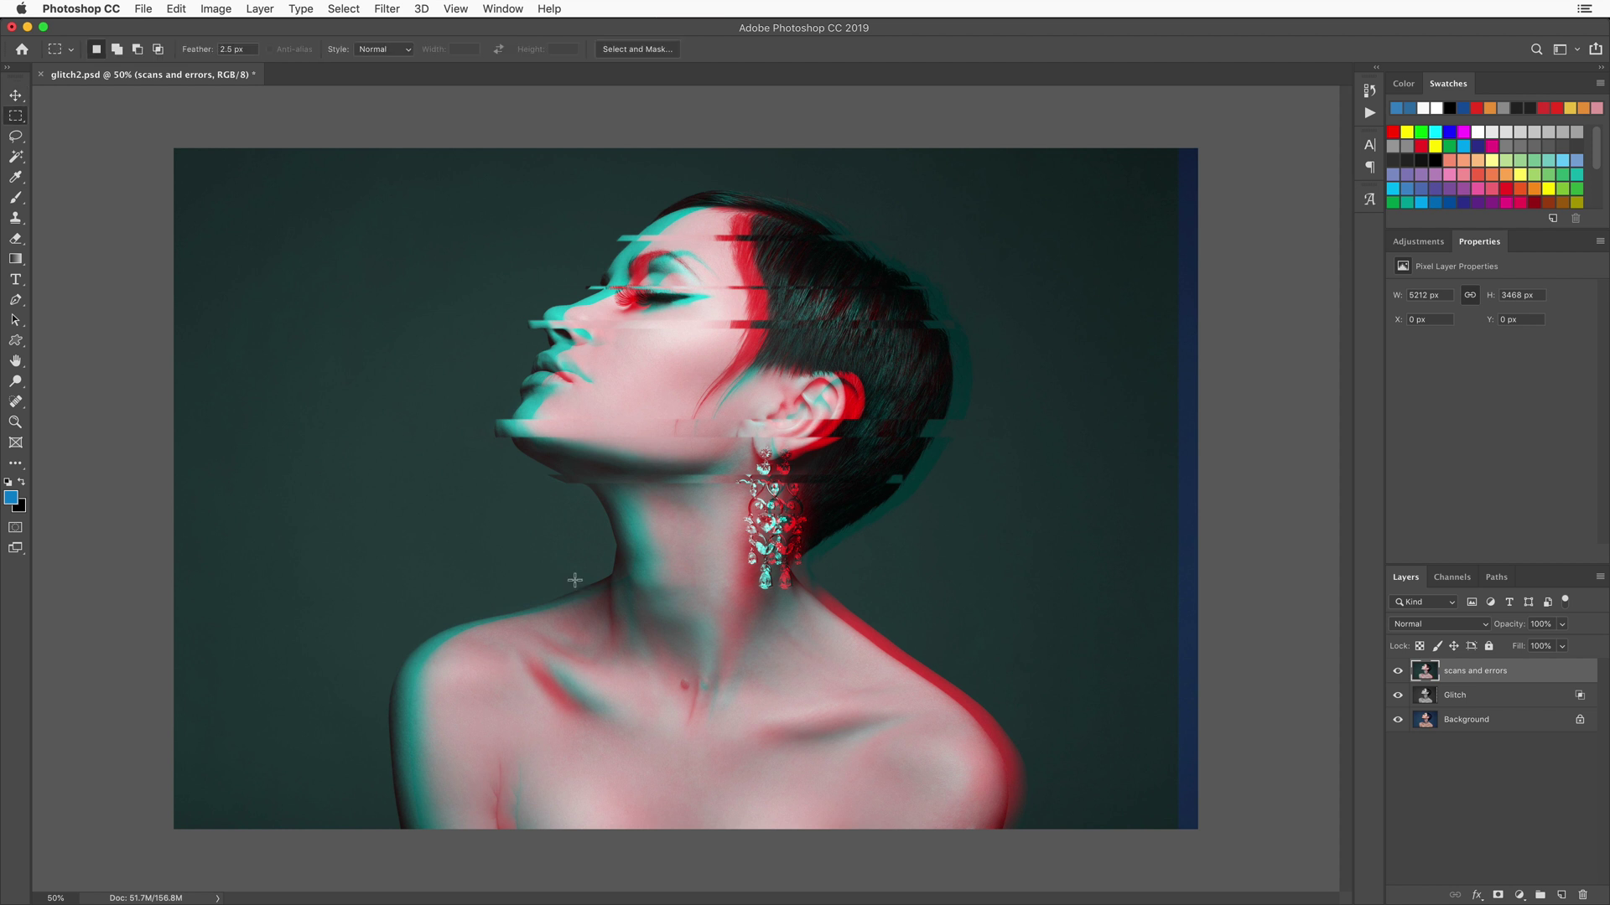
pyautogui.moveTo(496, 582); pyautogui.dragTo(1146, 652)
pyautogui.press('v')
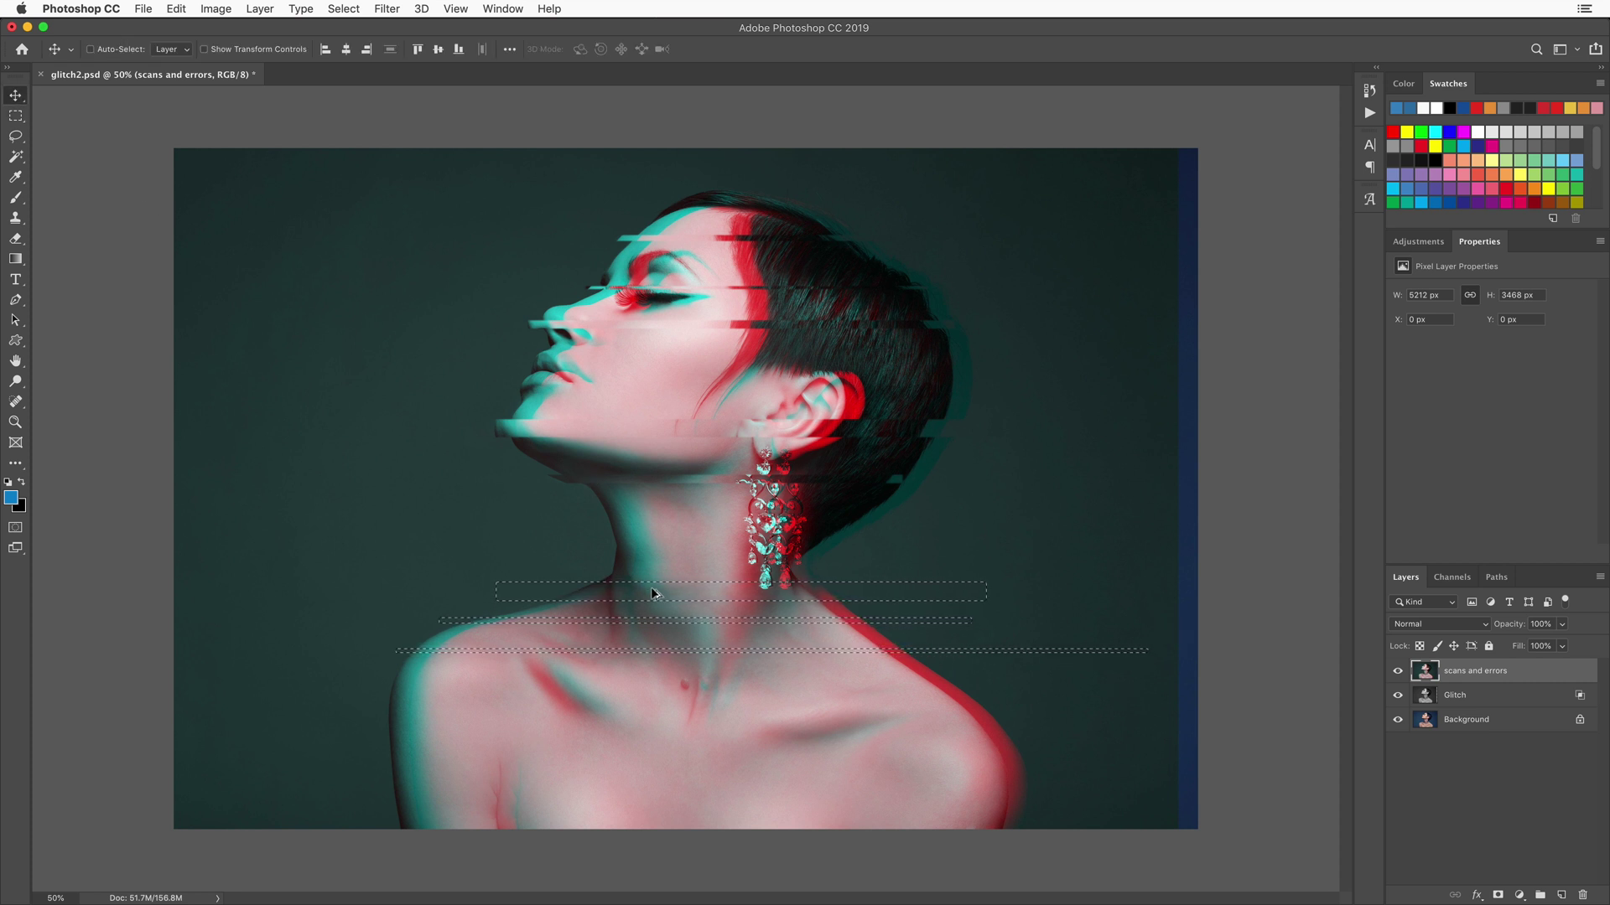
pyautogui.moveTo(652, 593); pyautogui.dragTo(679, 589)
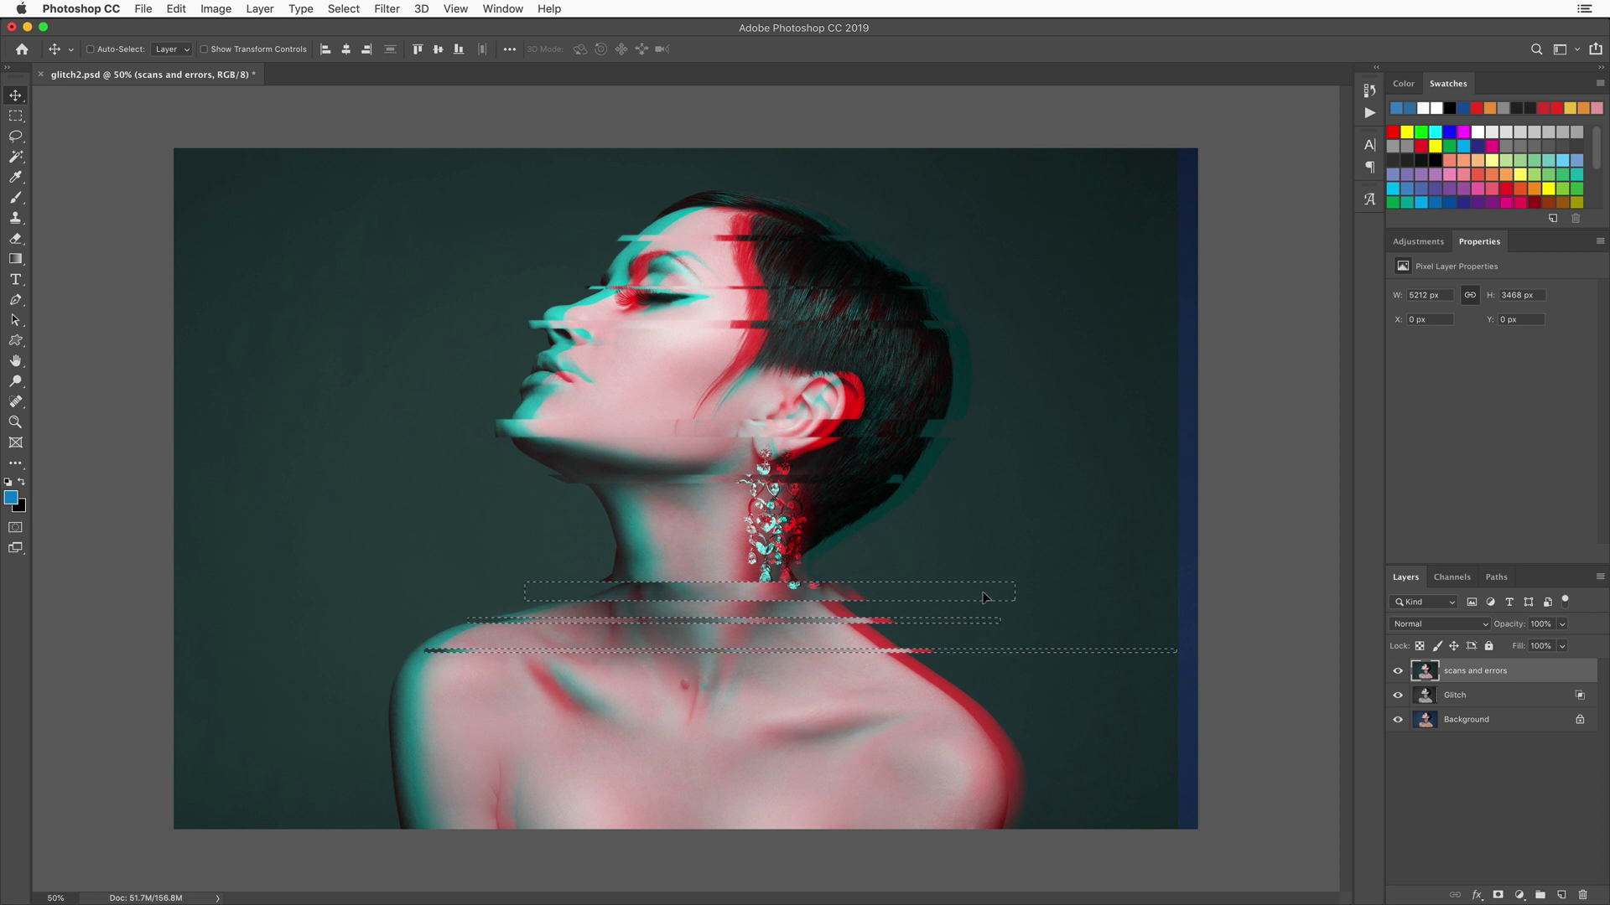
pyautogui.press('super+d')
# - Add a horizontal scan-line Pattern Overlay in Overlay mode, 30% opacity, 75% scale
pyautogui.doubleClick(1529, 676)
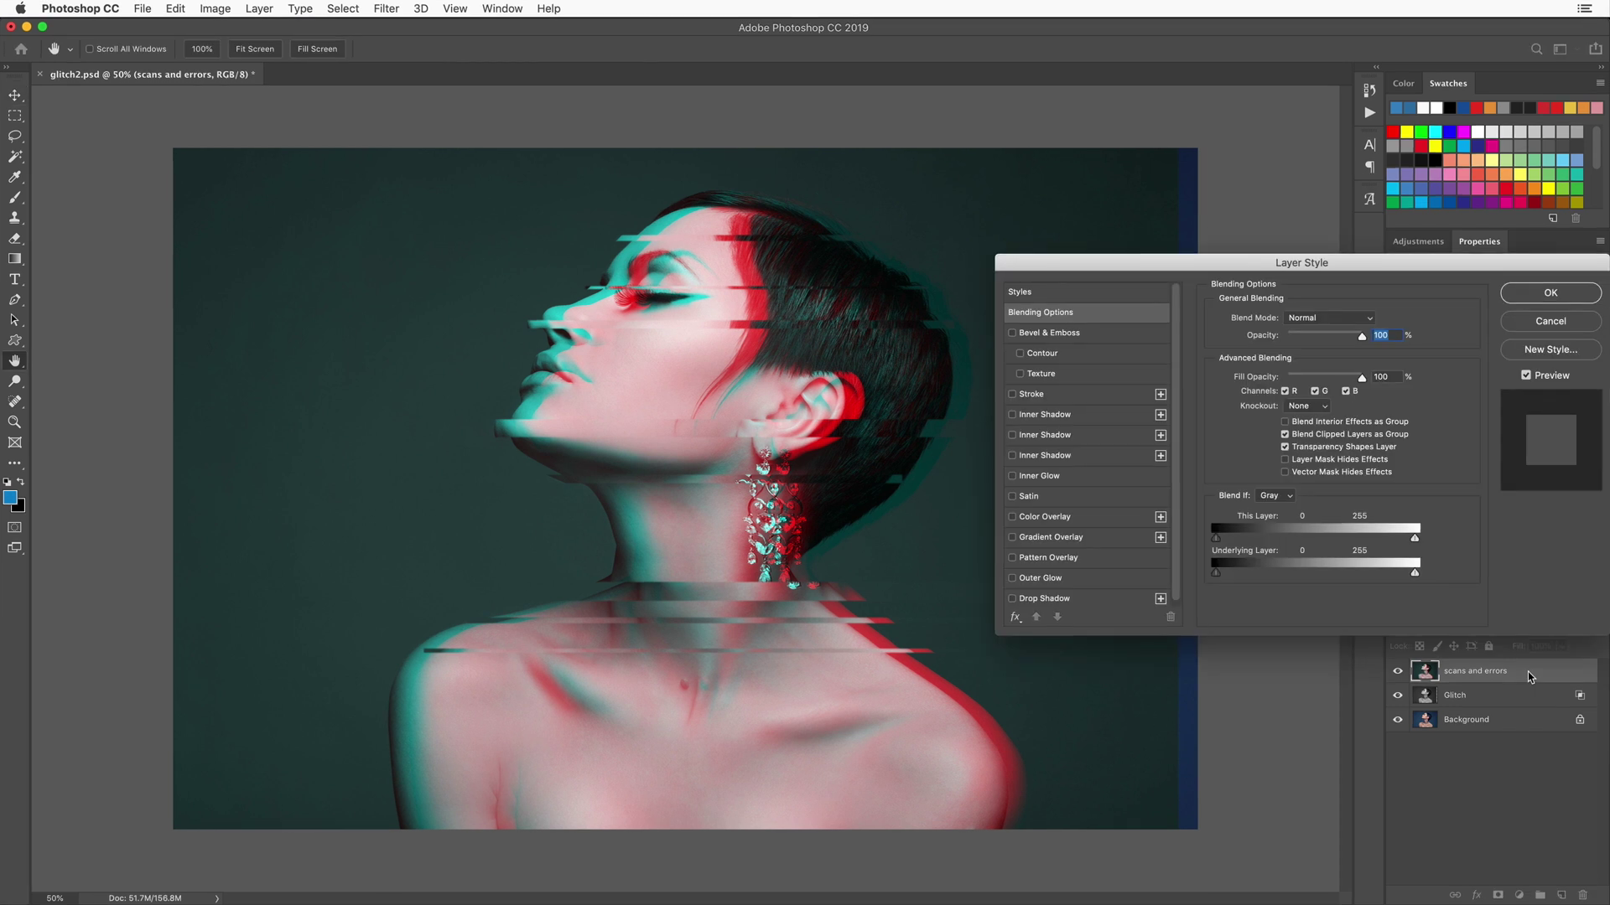
pyautogui.click(1085, 558)
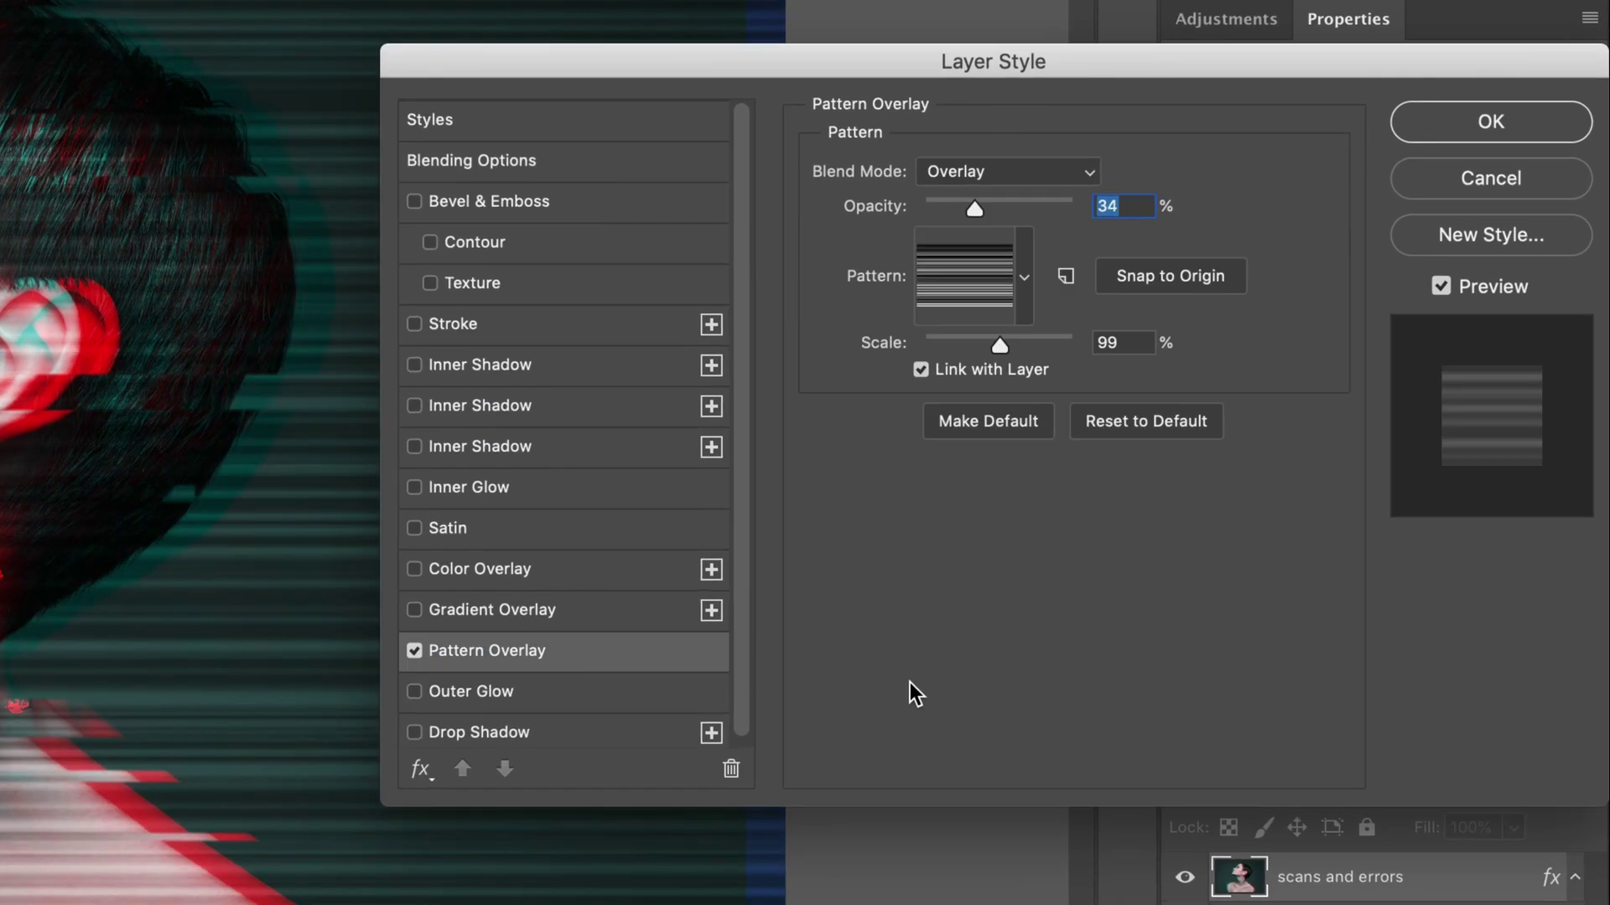
pyautogui.click(1025, 276)
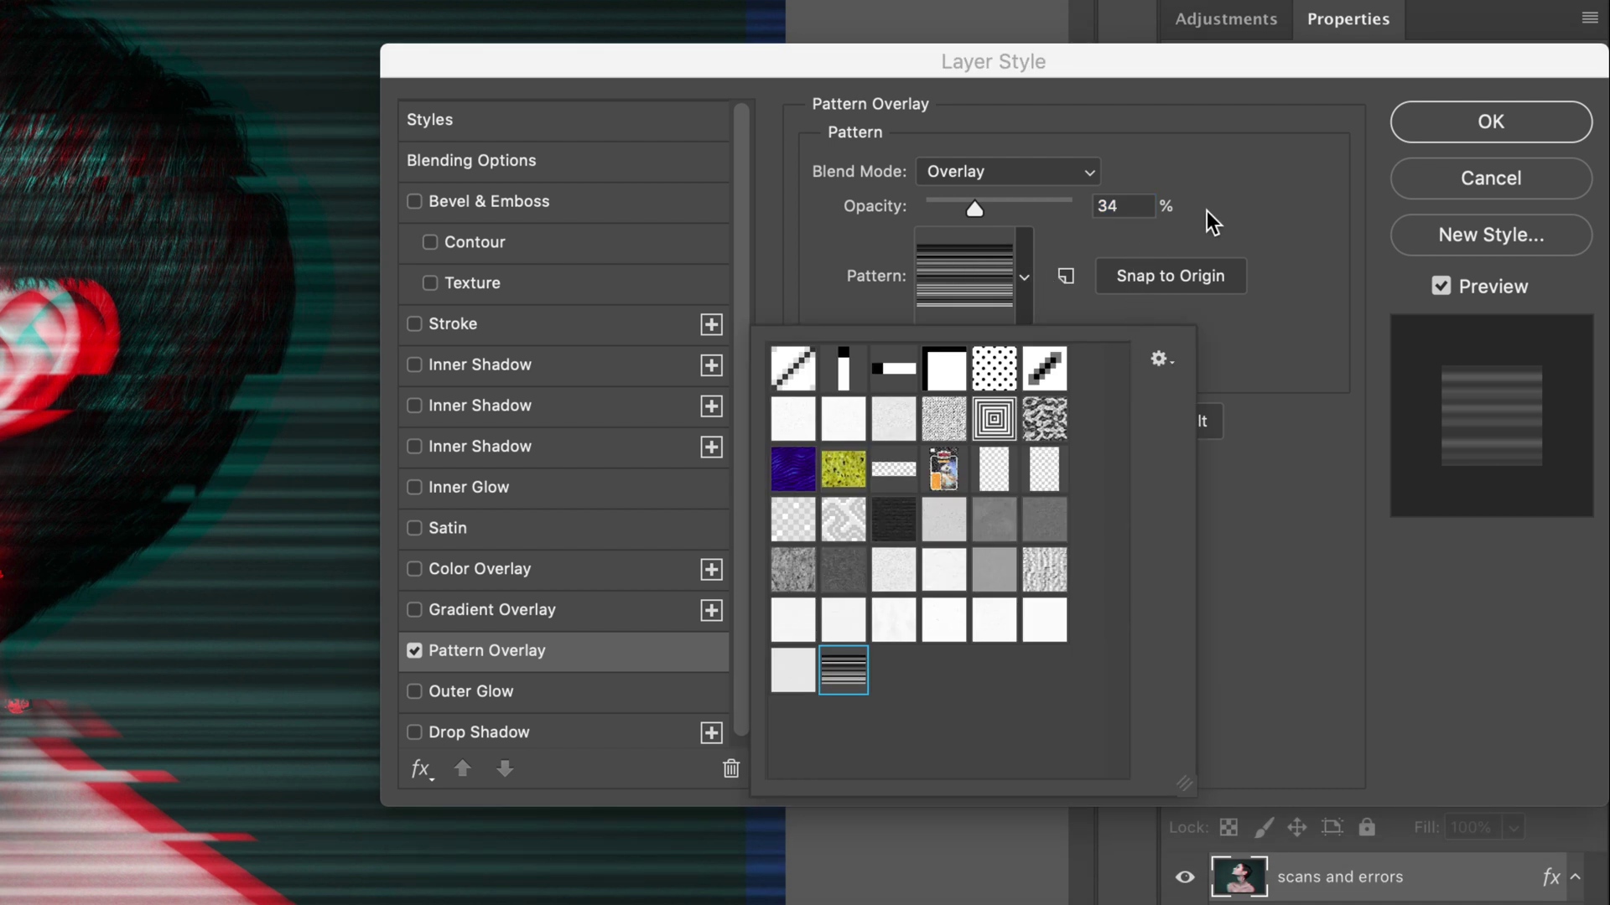
pyautogui.click(1026, 277)
pyautogui.click(973, 209)
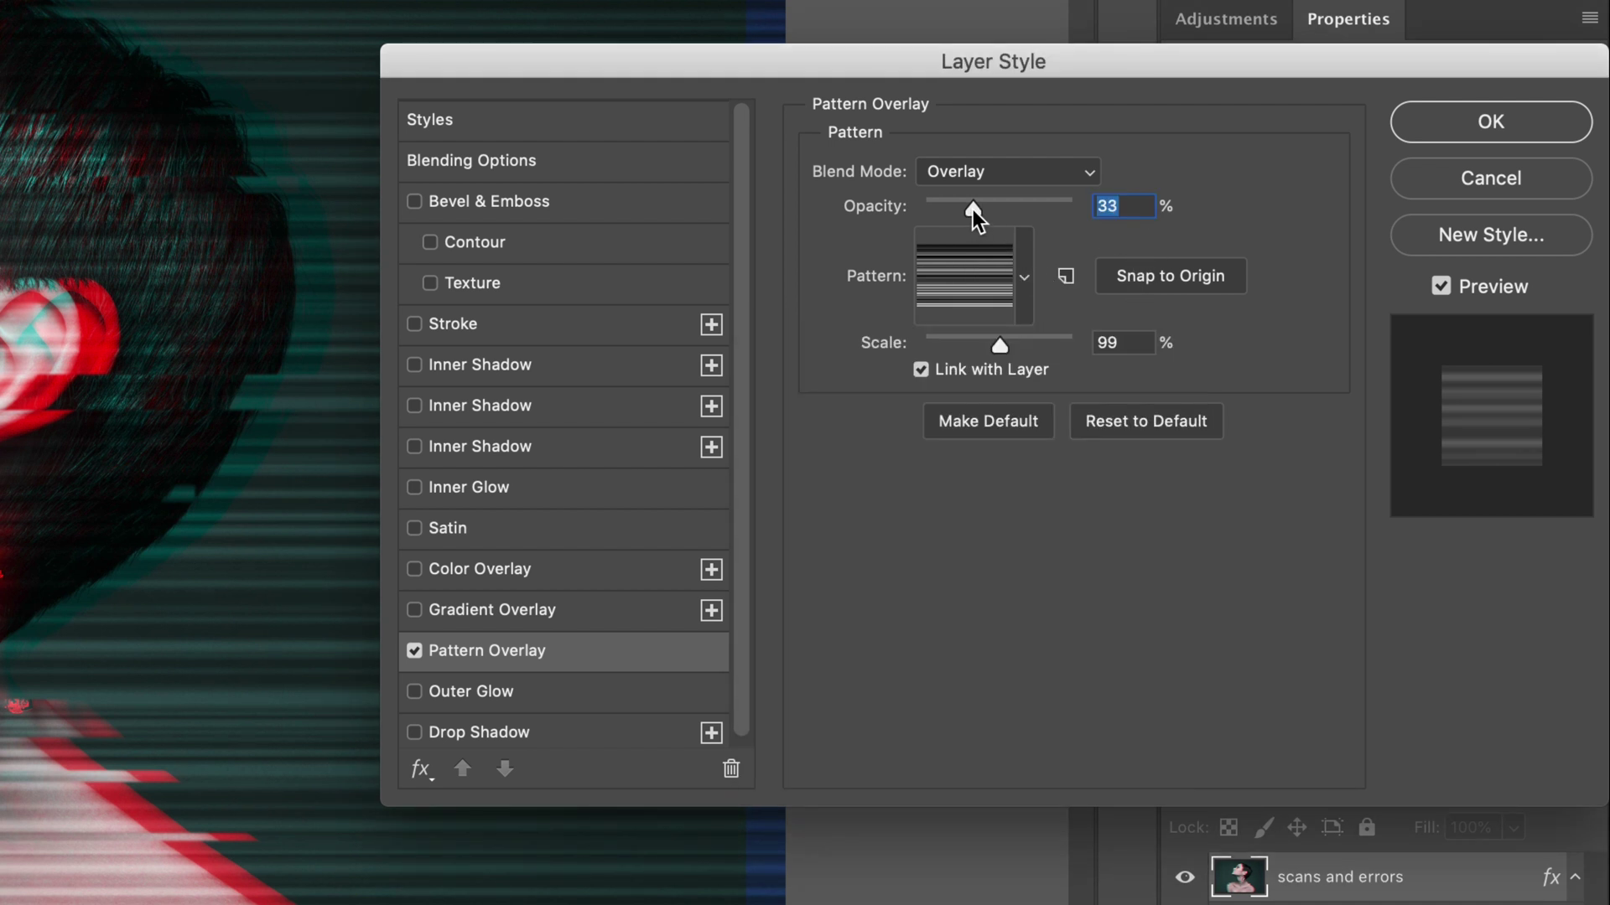
pyautogui.moveTo(972, 208); pyautogui.dragTo(968, 208)
pyautogui.moveTo(1000, 345); pyautogui.dragTo(981, 350)
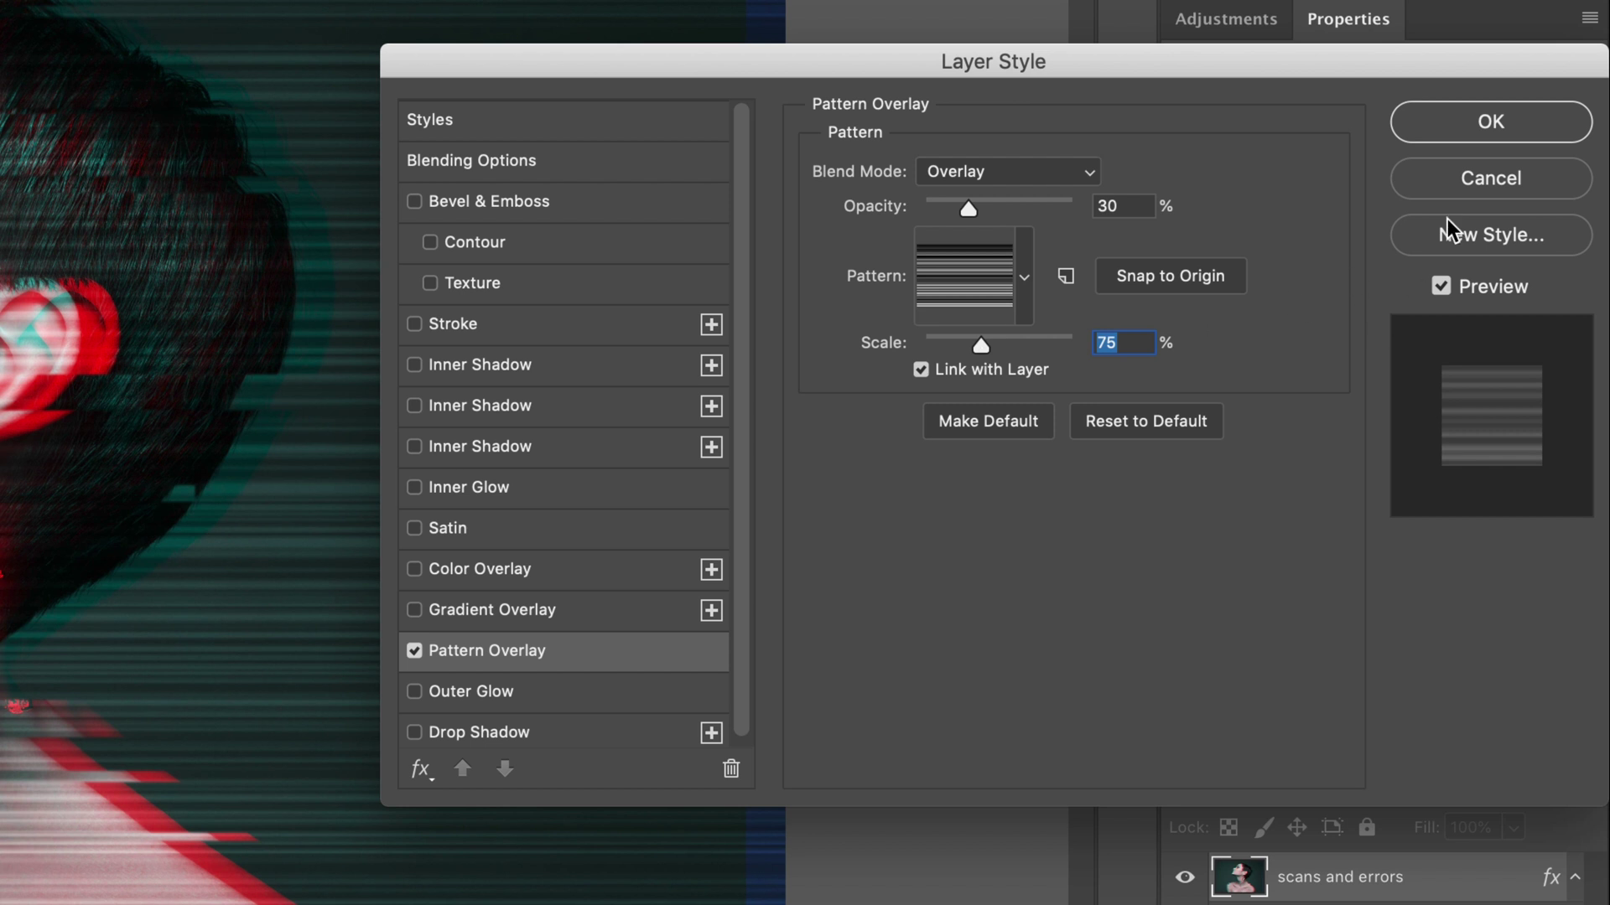
pyautogui.click(1483, 125)
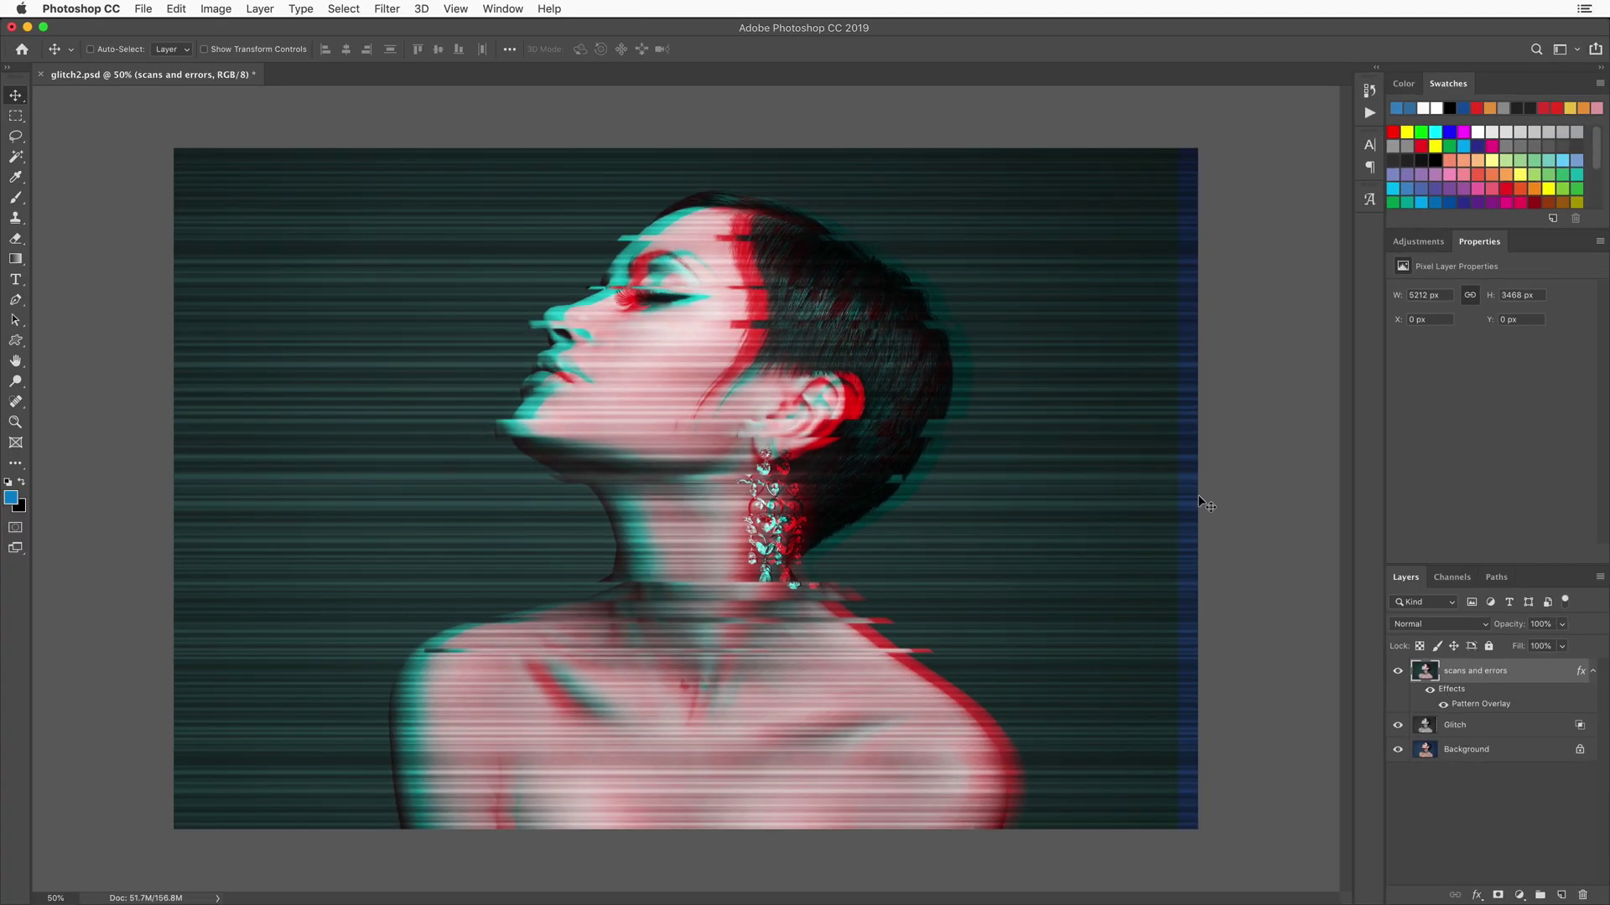
# - Select the blue right-edge strip, Content-Aware fill it, and deselect
pyautogui.press('m')
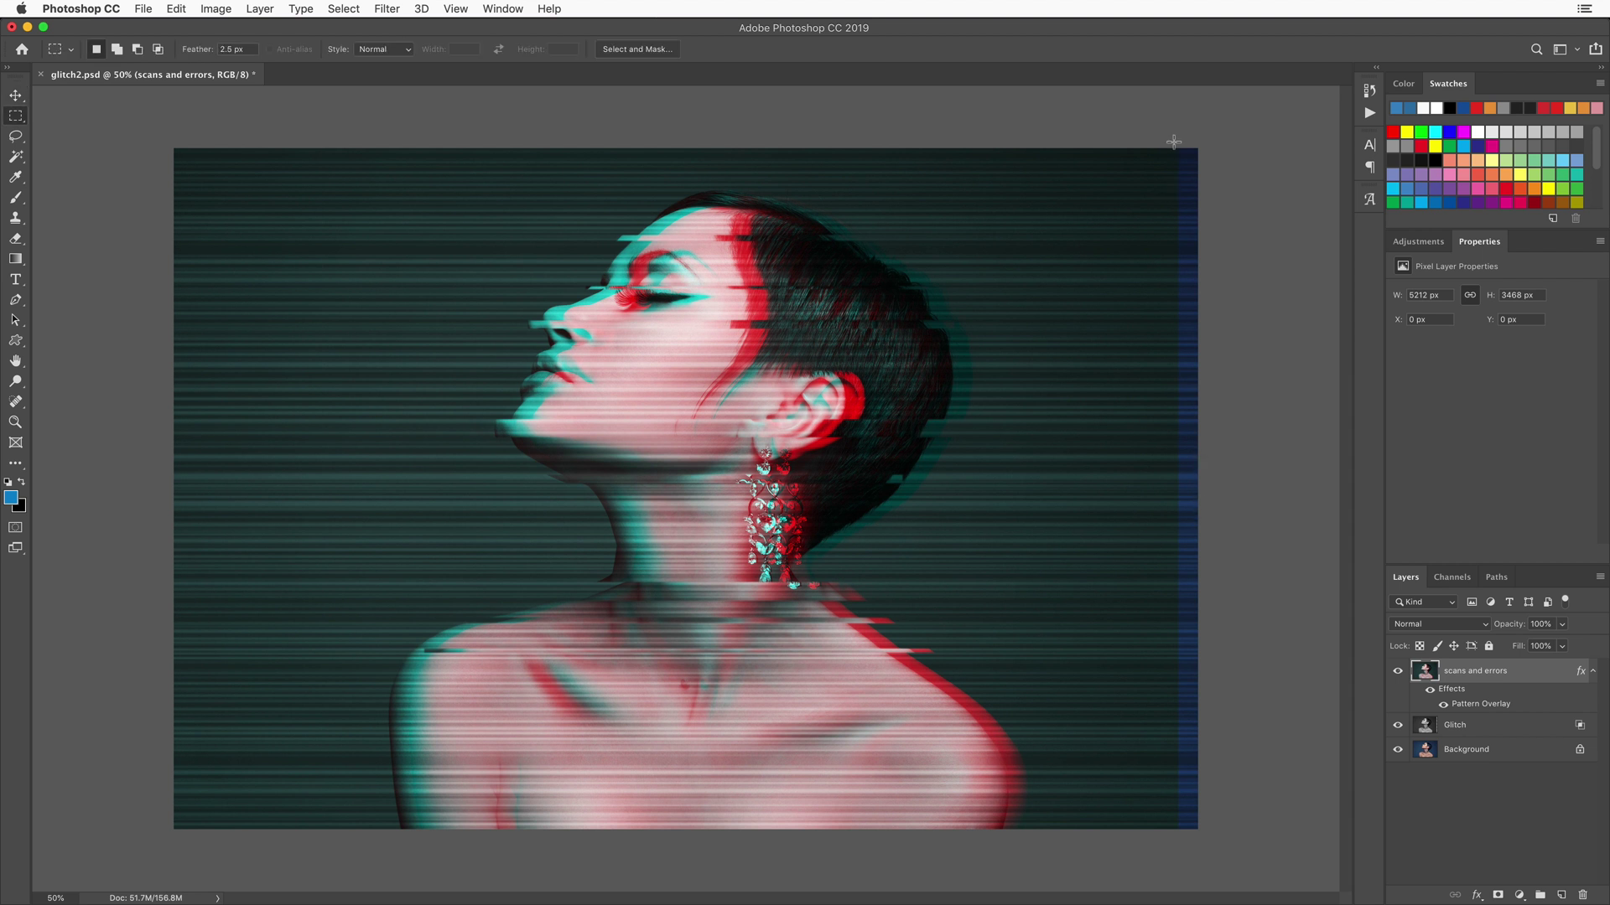
pyautogui.moveTo(1174, 144); pyautogui.dragTo(1366, 897)
pyautogui.hotkey('shift', 'BackSpace')
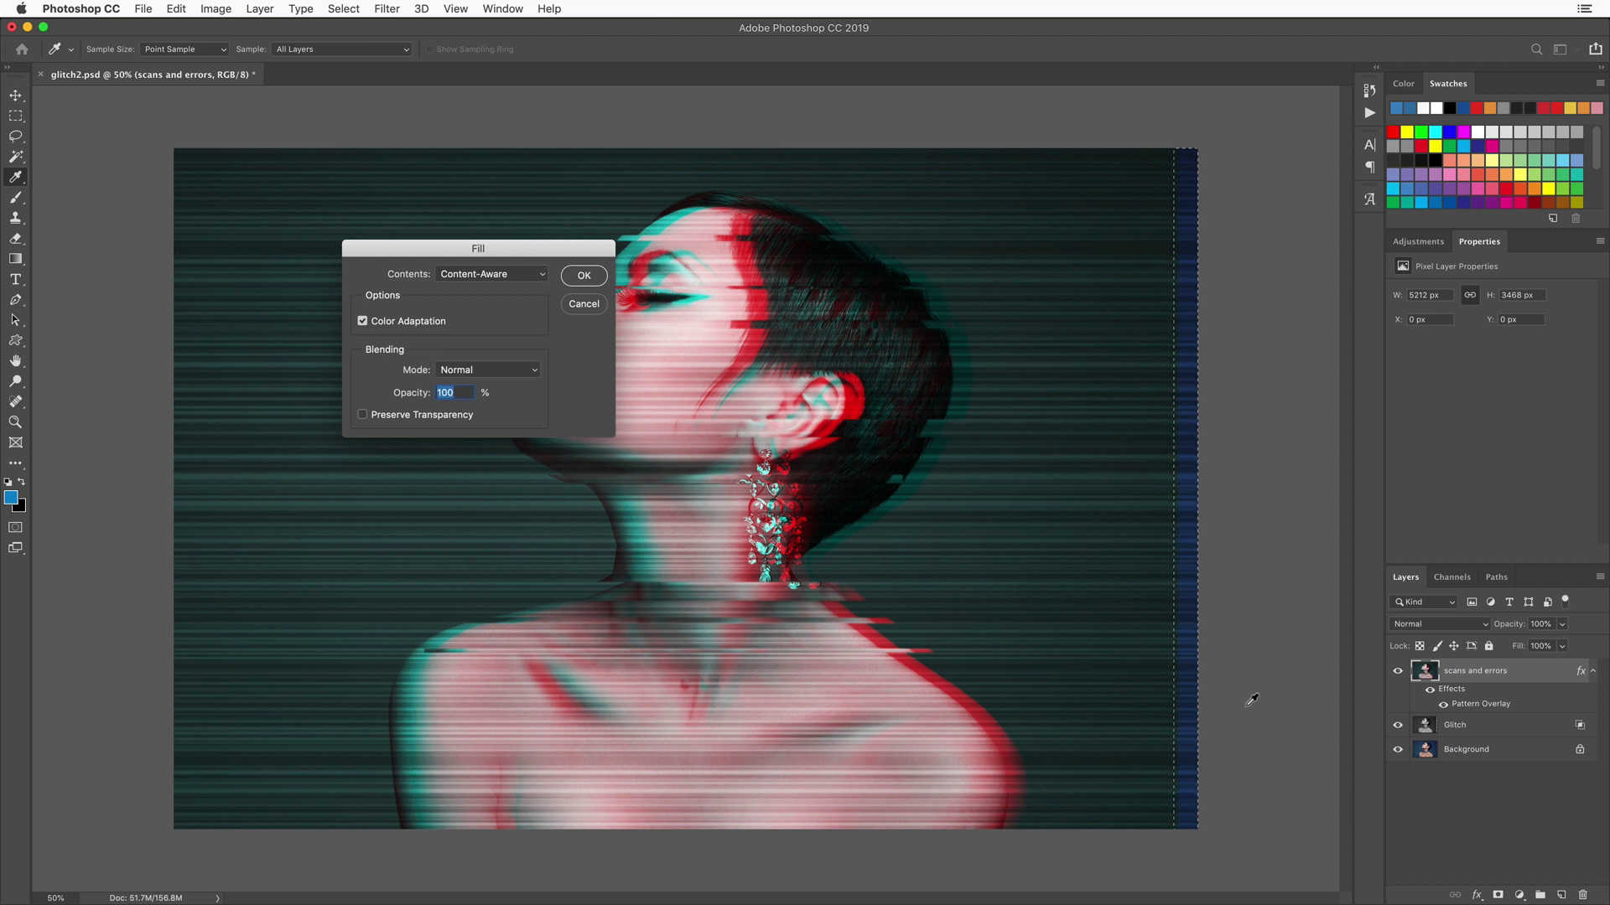
pyautogui.click(494, 275)
pyautogui.click(494, 273)
pyautogui.click(584, 280)
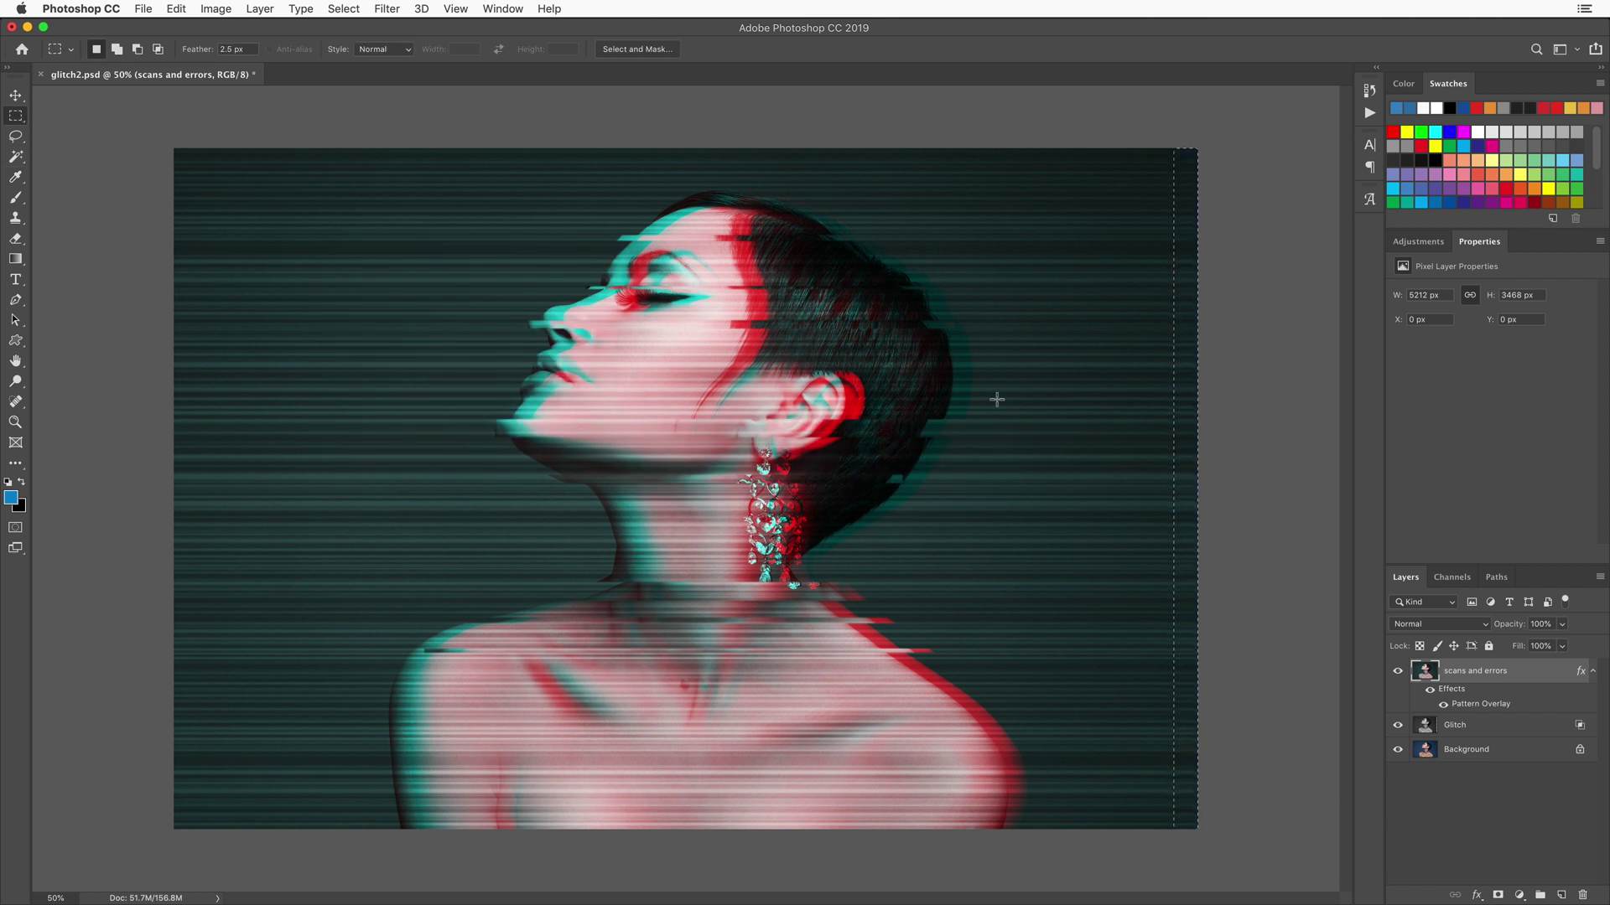
pyautogui.press('super+d')
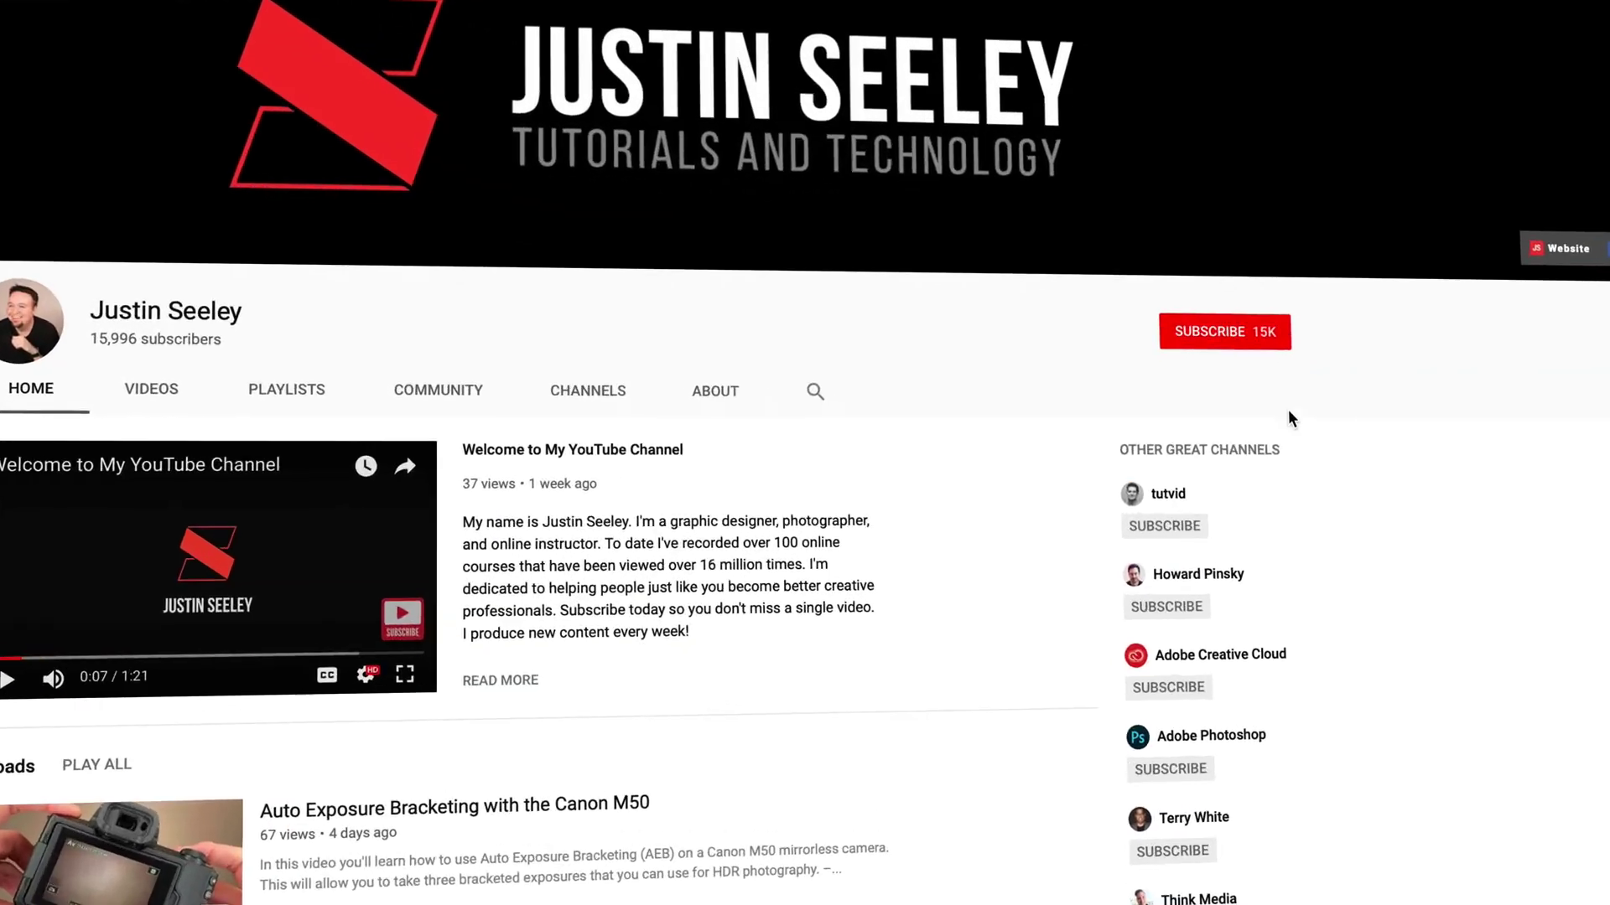
# - Subscribe to the tutorial channel and set the bell to notify for all videos
pyautogui.click(1278, 352)
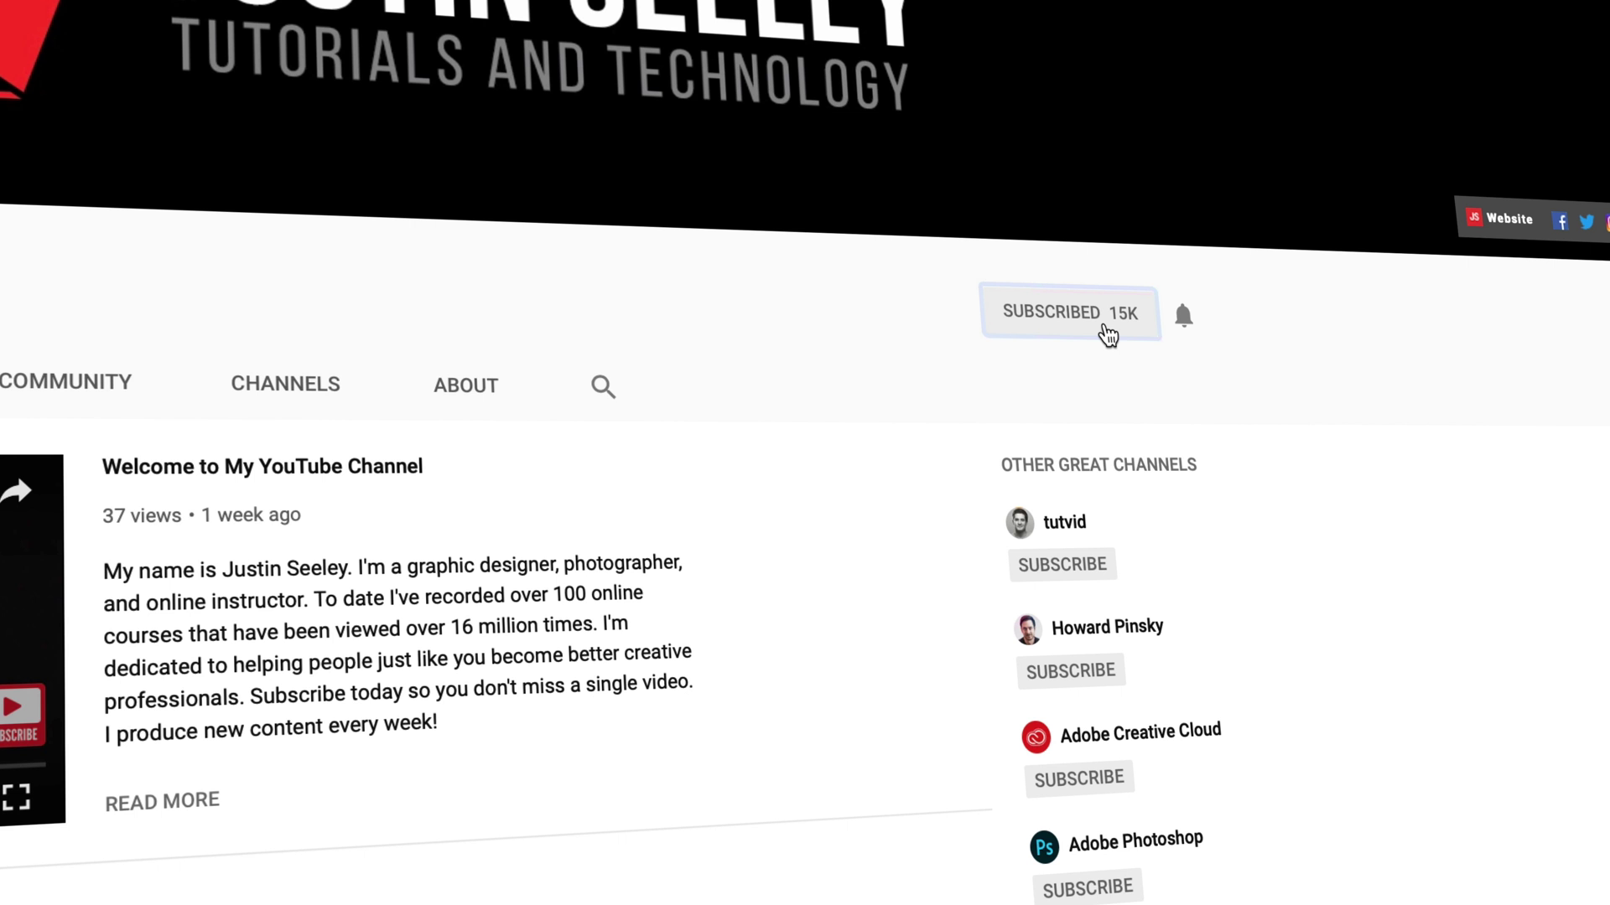
pyautogui.click(1194, 332)
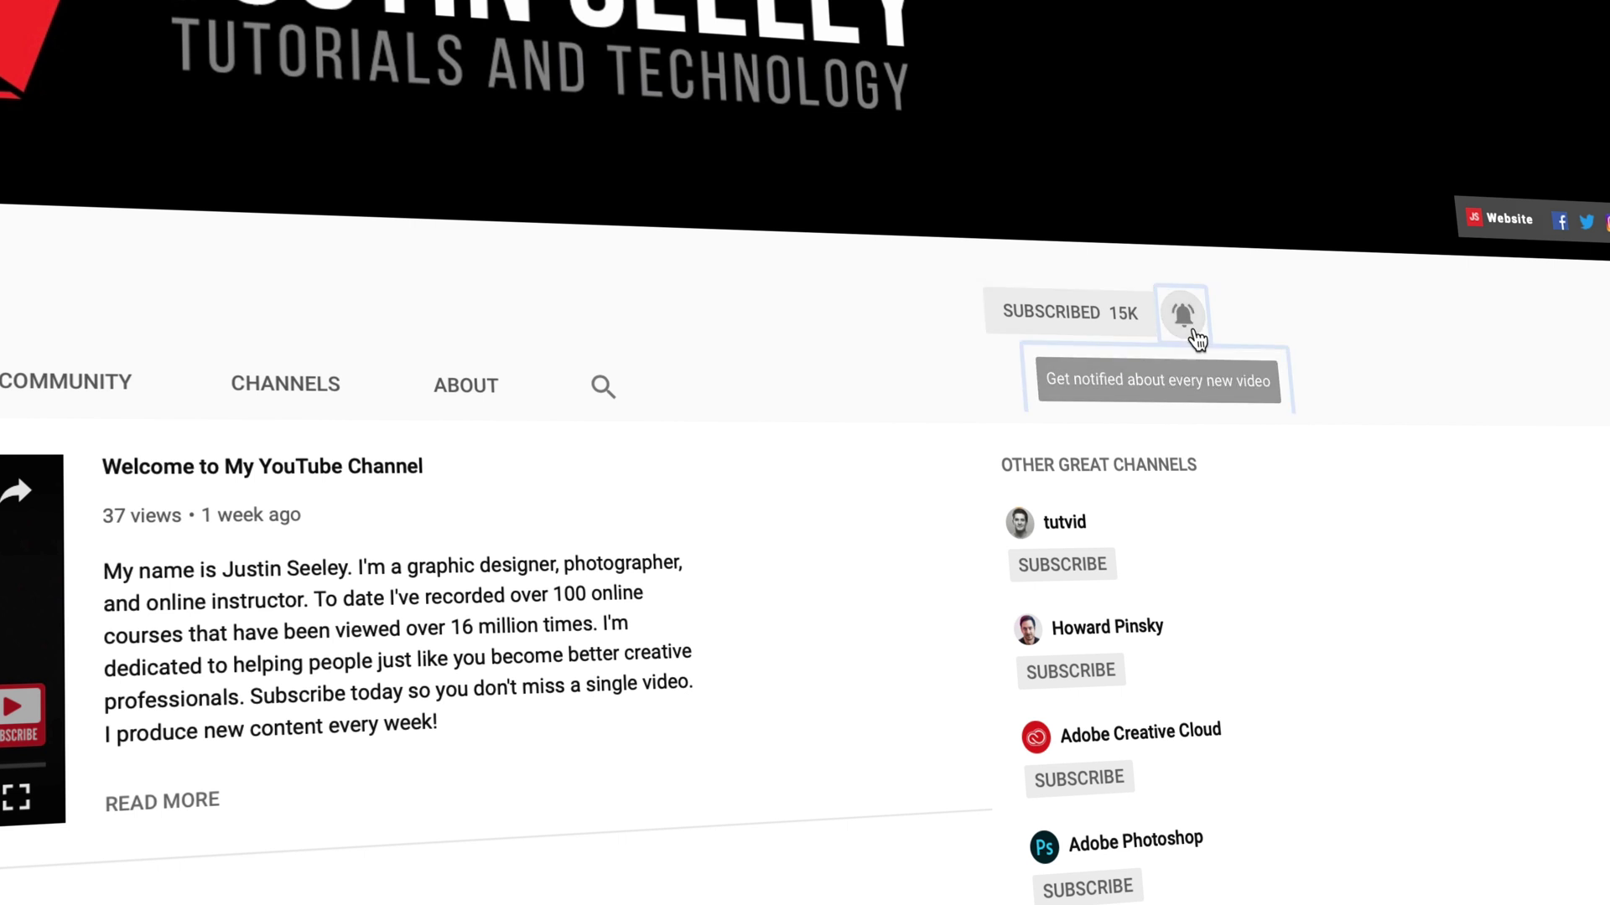